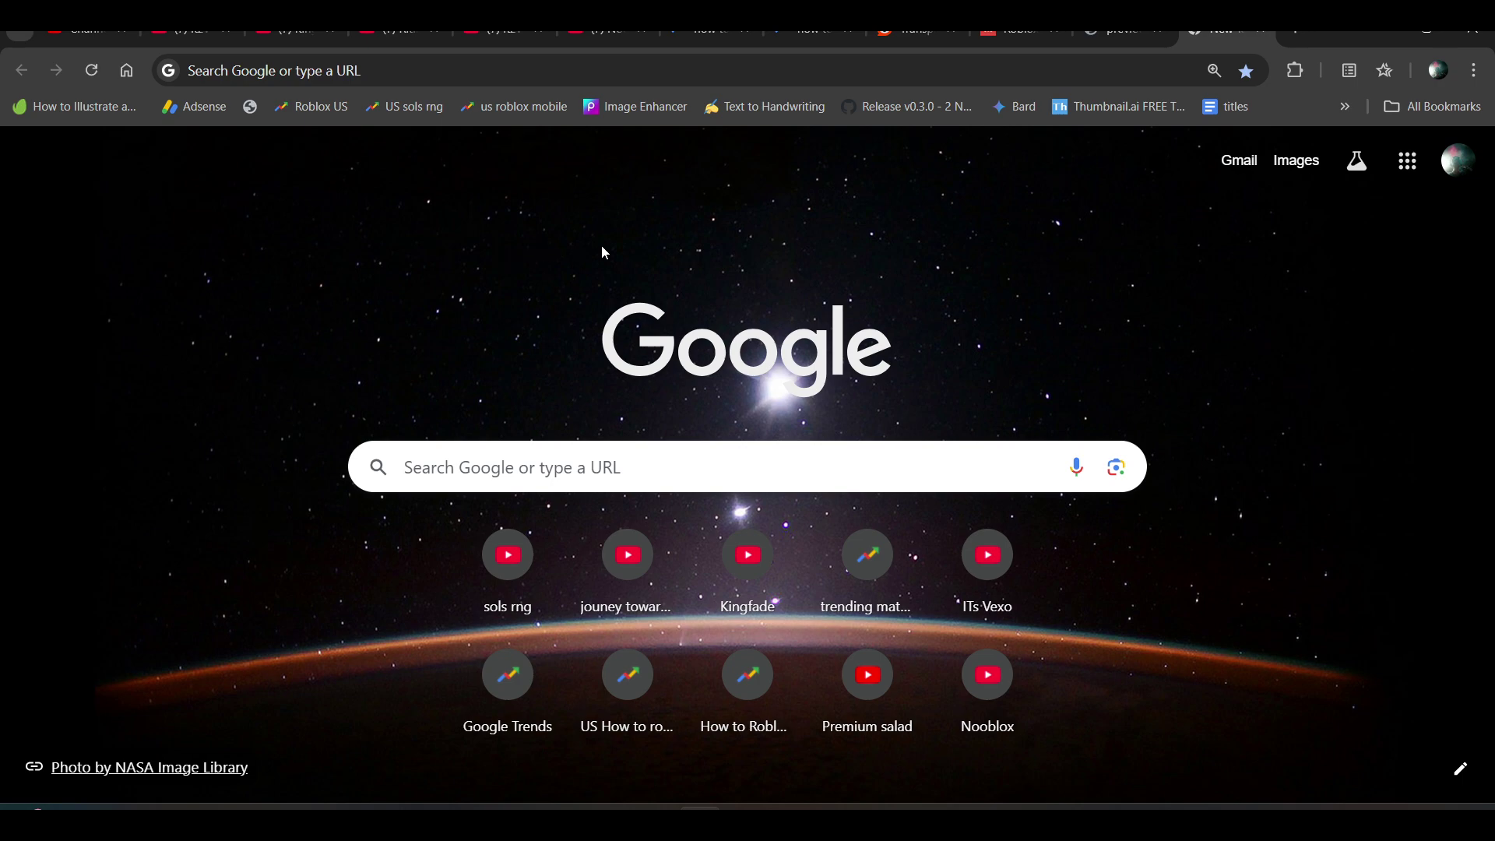
- Go to the Roblox home page by entering ROBLO in Chrome's address bar
left_click(354, 77)
type("ROBLOX.com/home")
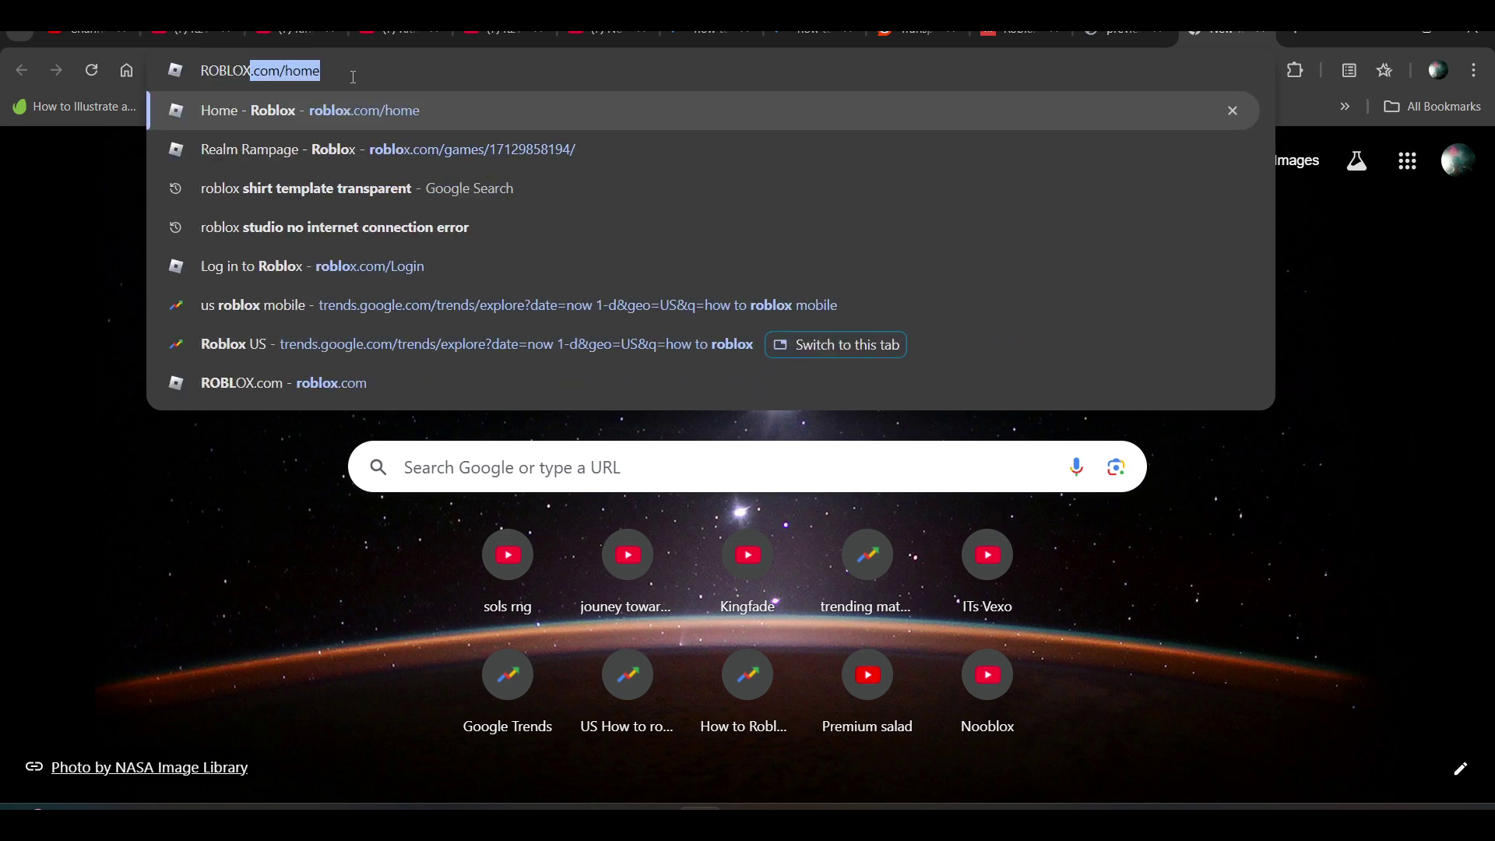
key("Return")
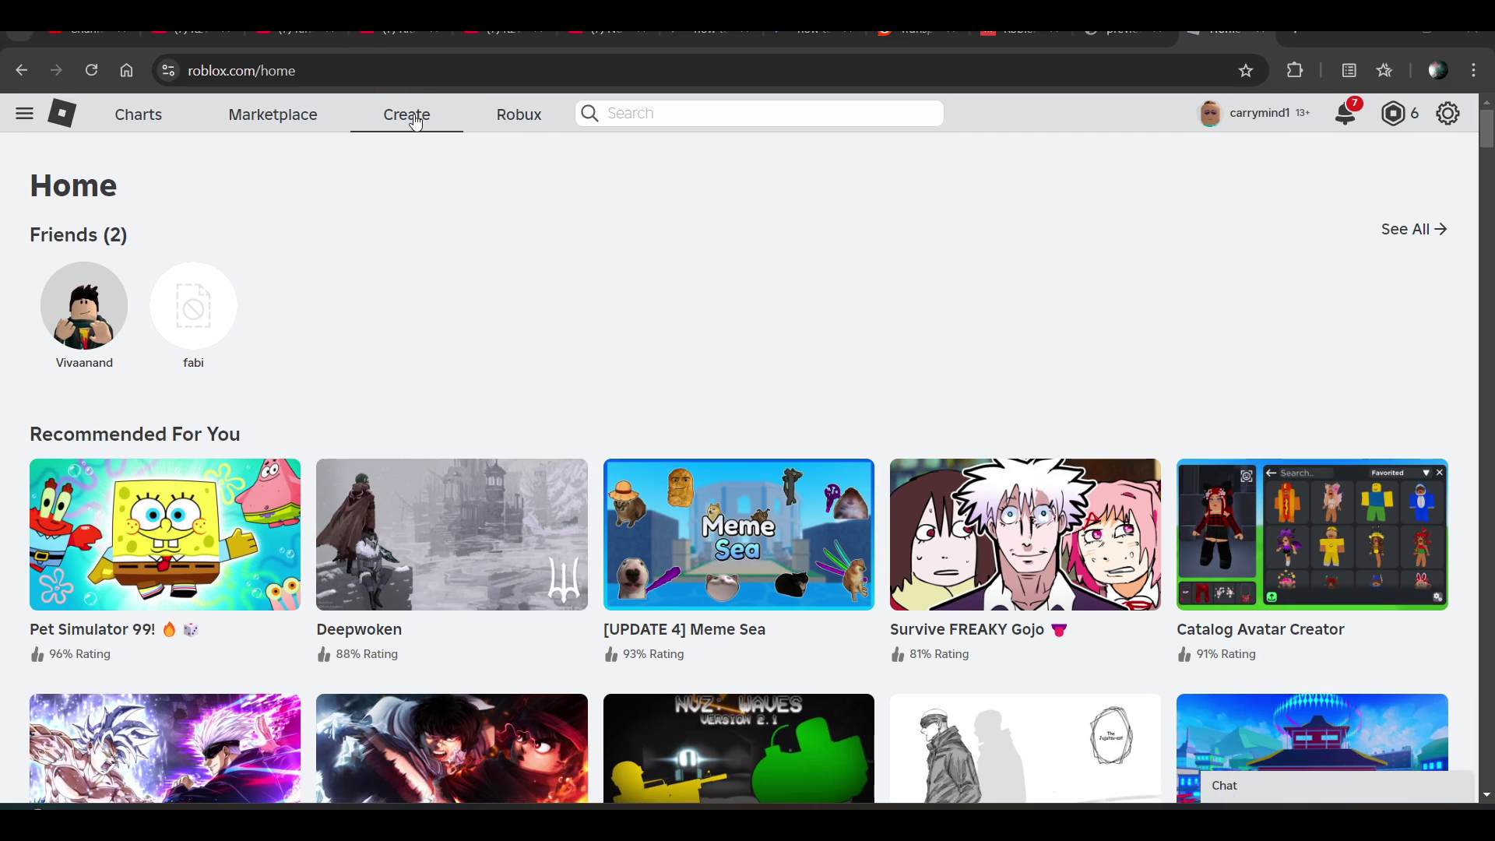
- Open the Creator Hub's Creations list and switch to its Avatar Items tab
left_click(432, 97)
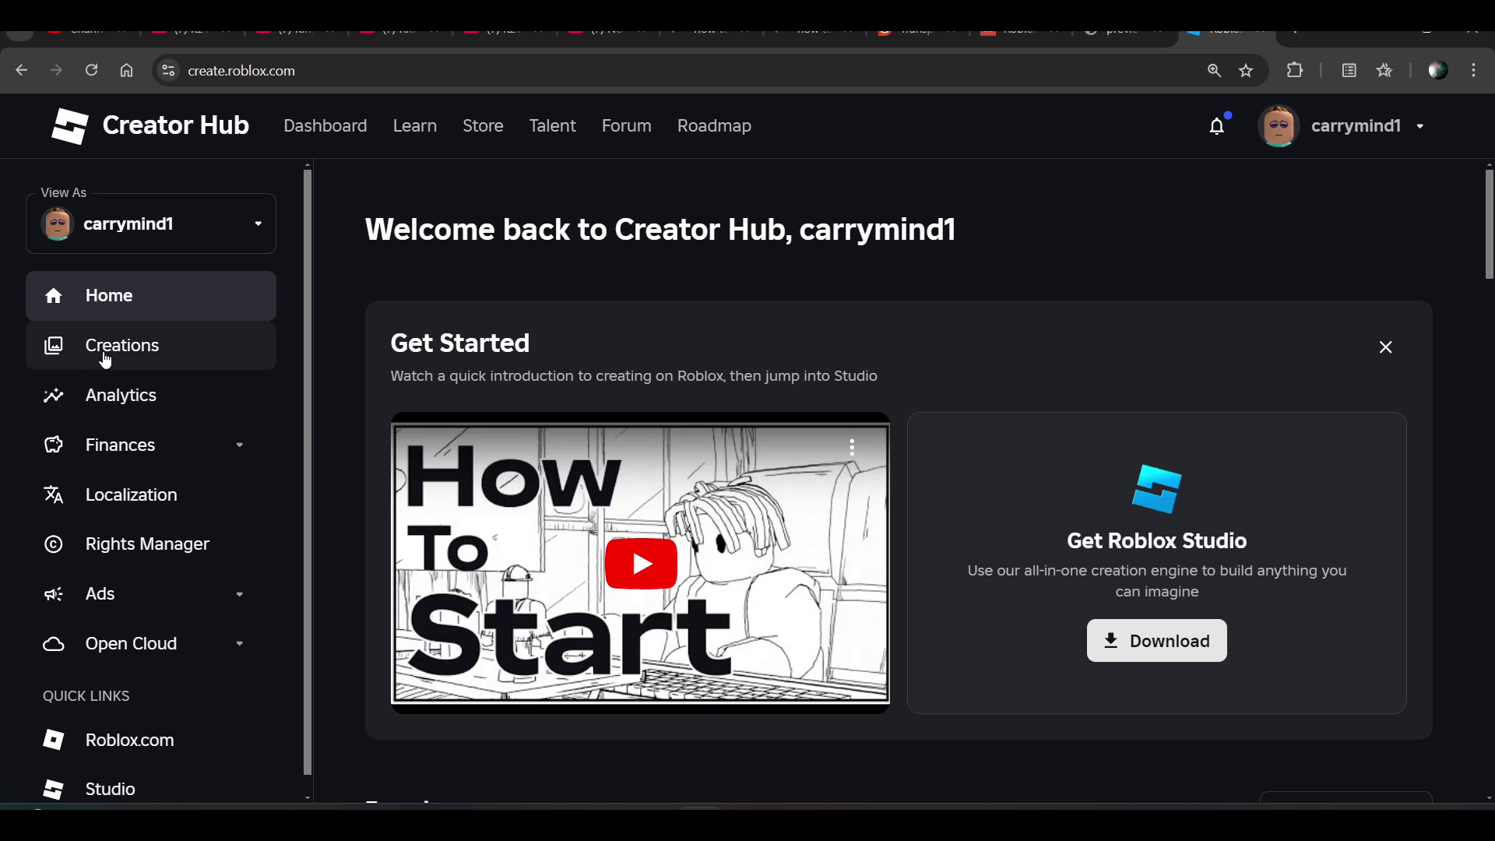
left_click(229, 336)
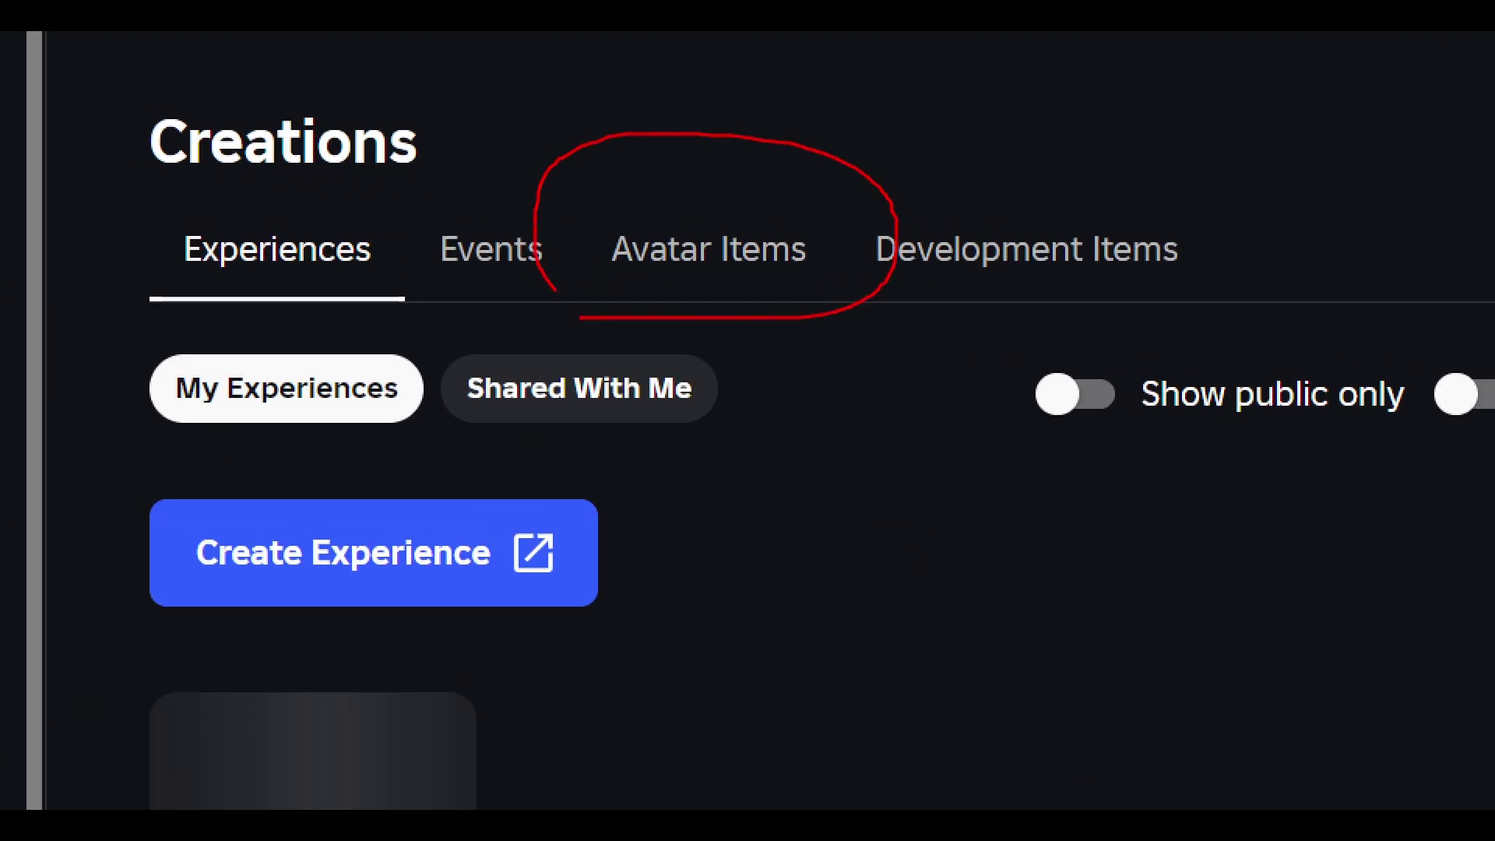
left_click(709, 249)
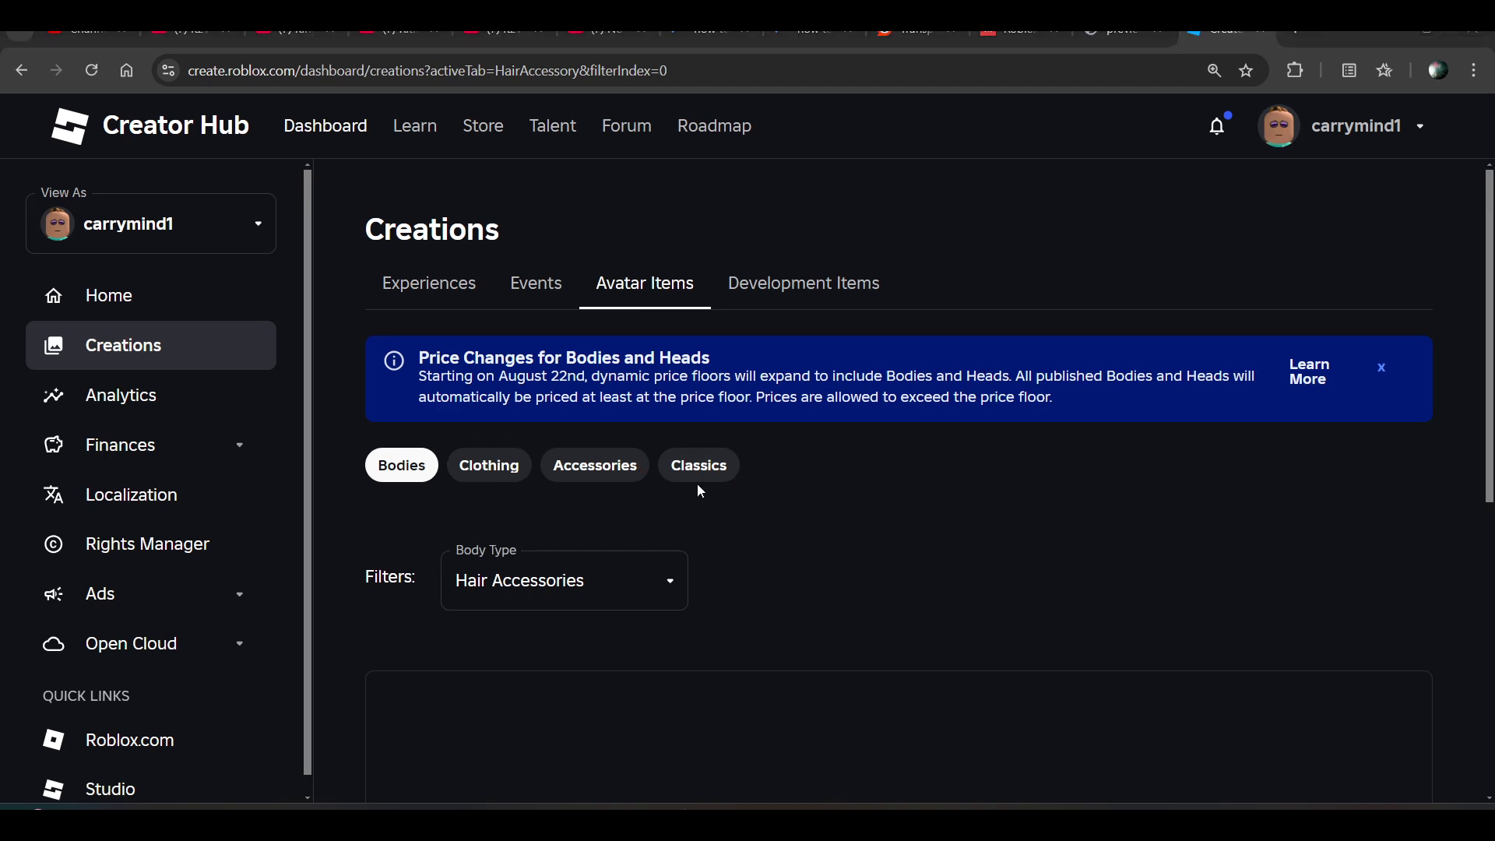
- Show the Classics category filtered by Classic Type to classic shirts
left_click(757, 443)
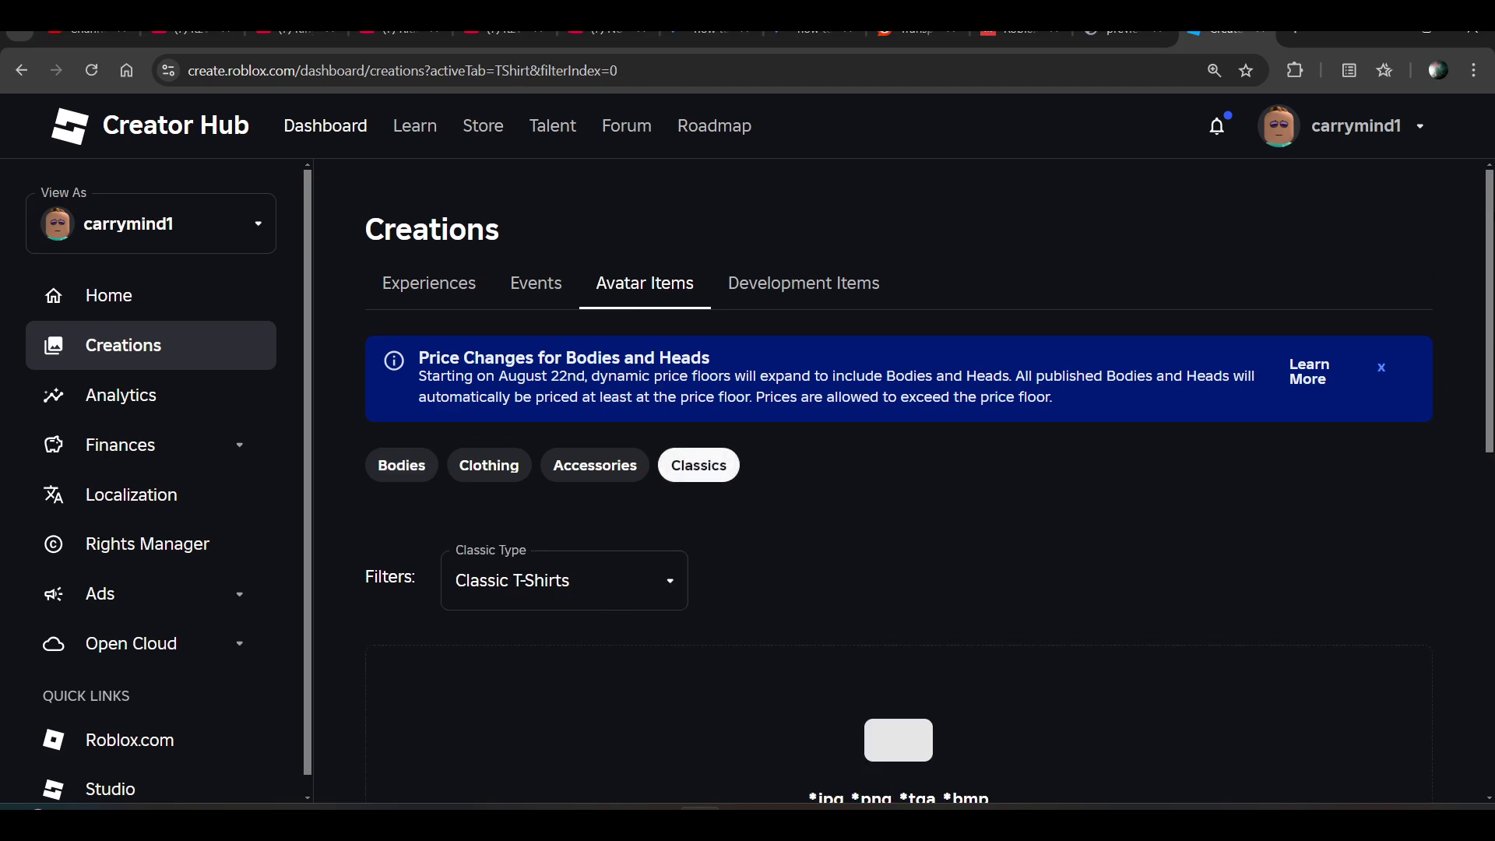
scroll(1487, 257, "down", 3)
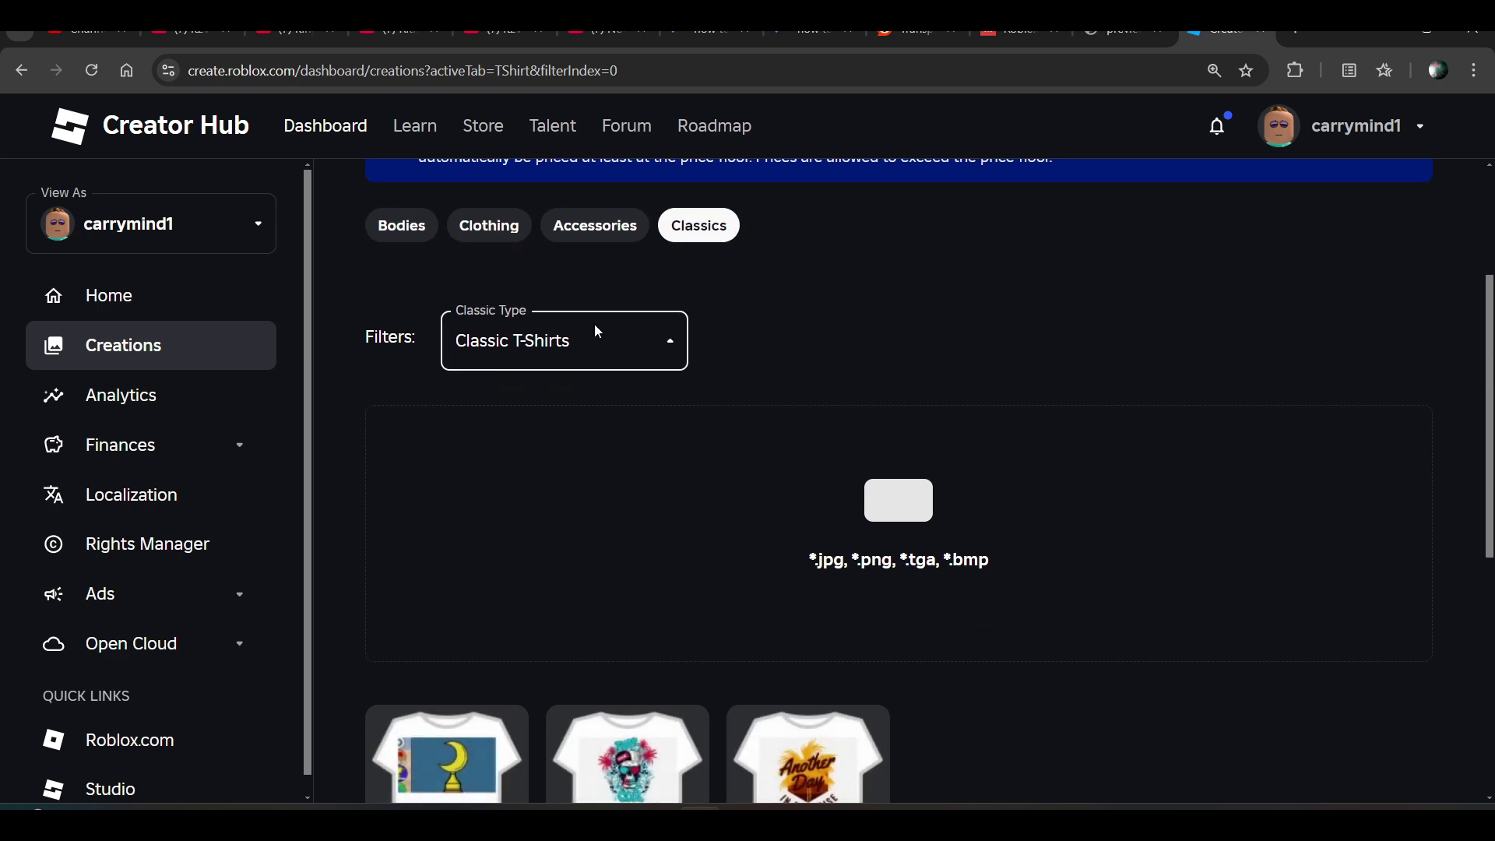
left_click(595, 332)
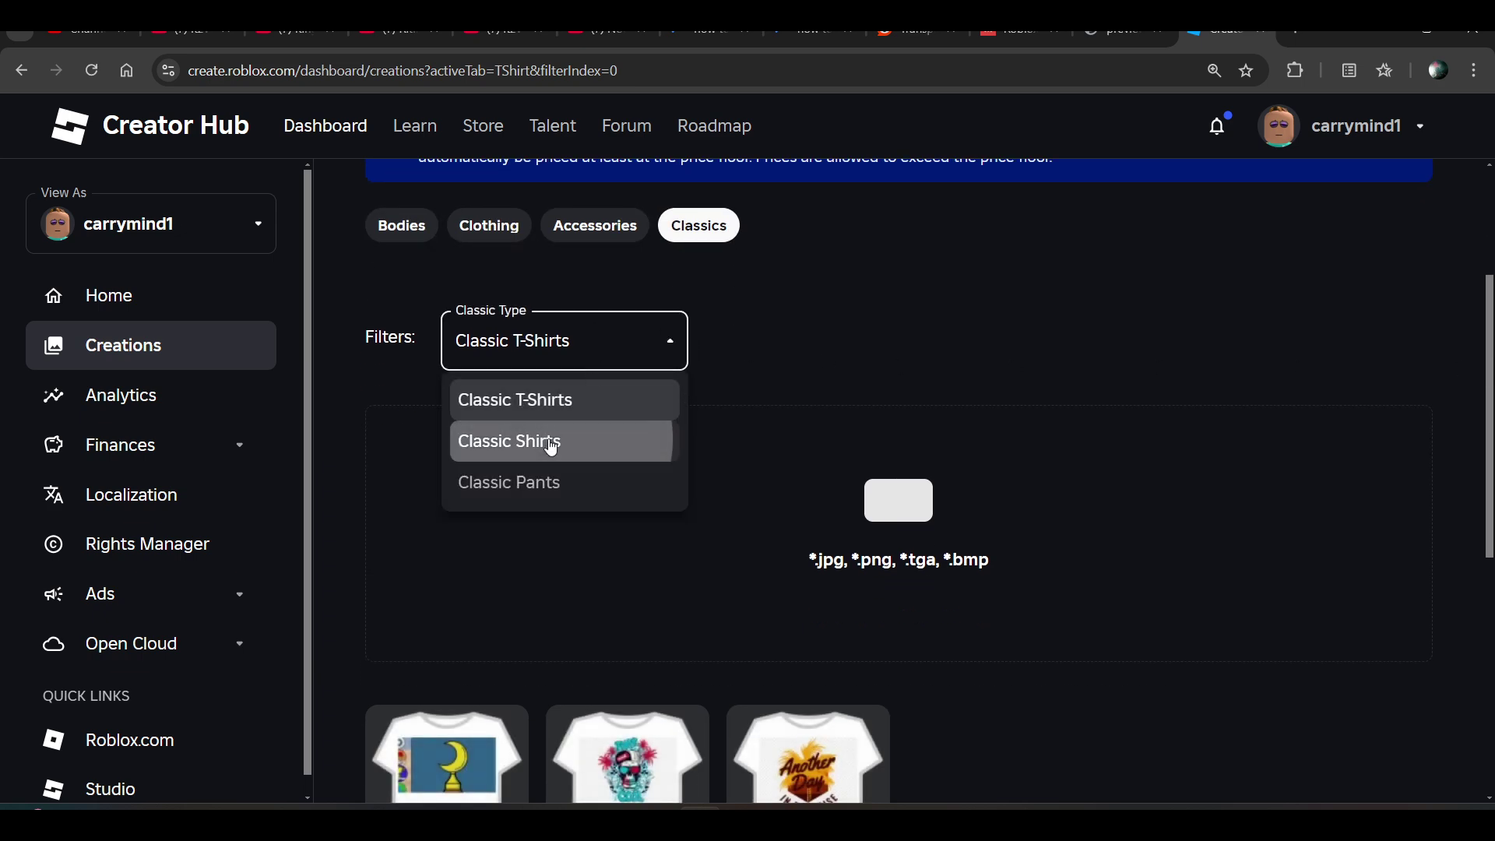
left_click(556, 443)
- Browse the upload area and existing T-shirts, toggling Accessories and back to Classics
scroll(1436, 440, "down", 4)
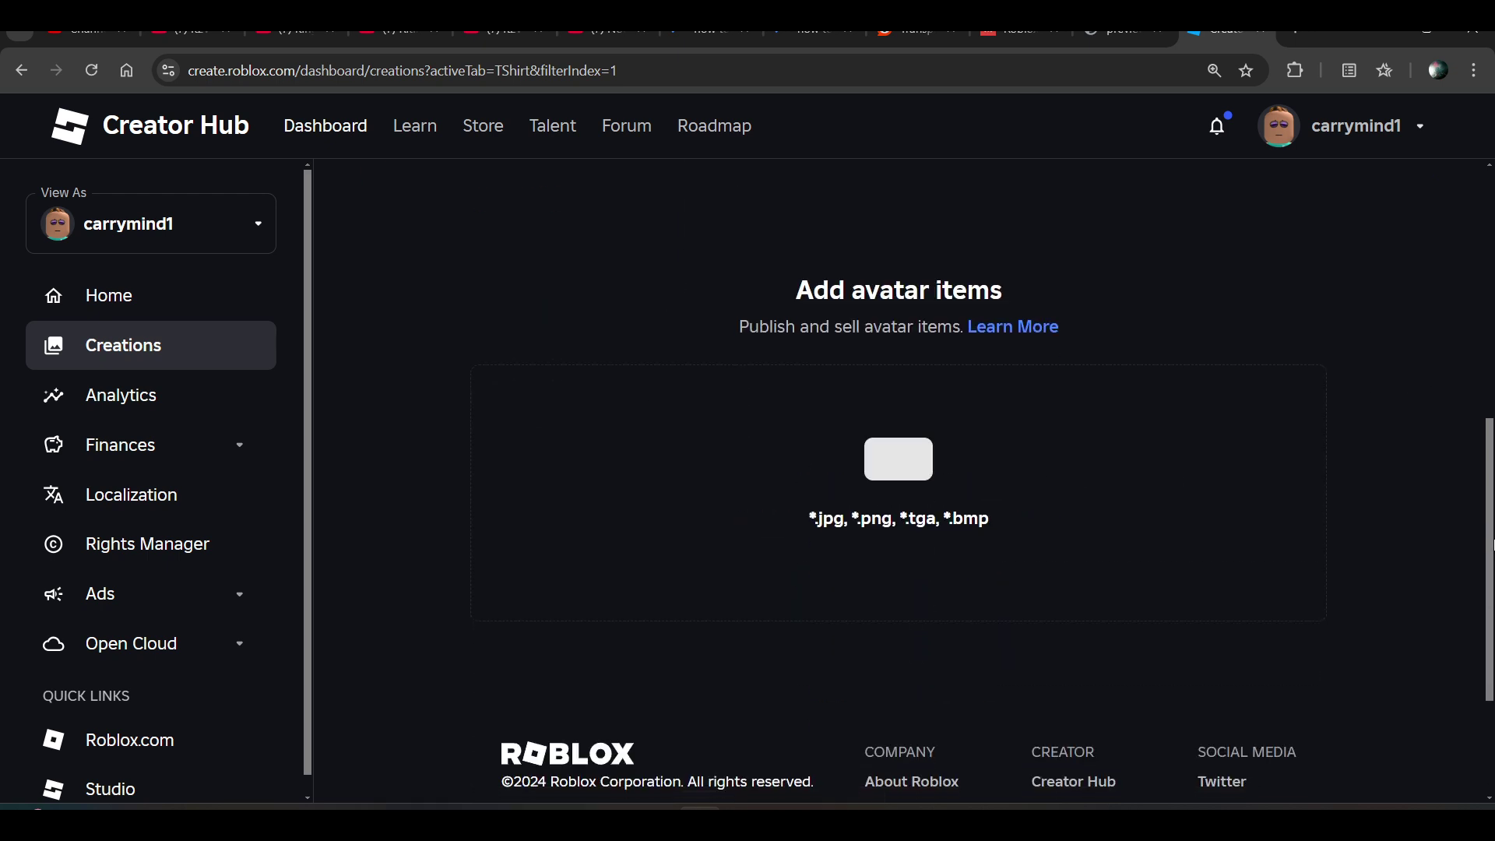
scroll(1435, 440, "up", 5)
scroll(1435, 440, "down", 2)
scroll(1391, 532, "down", 2)
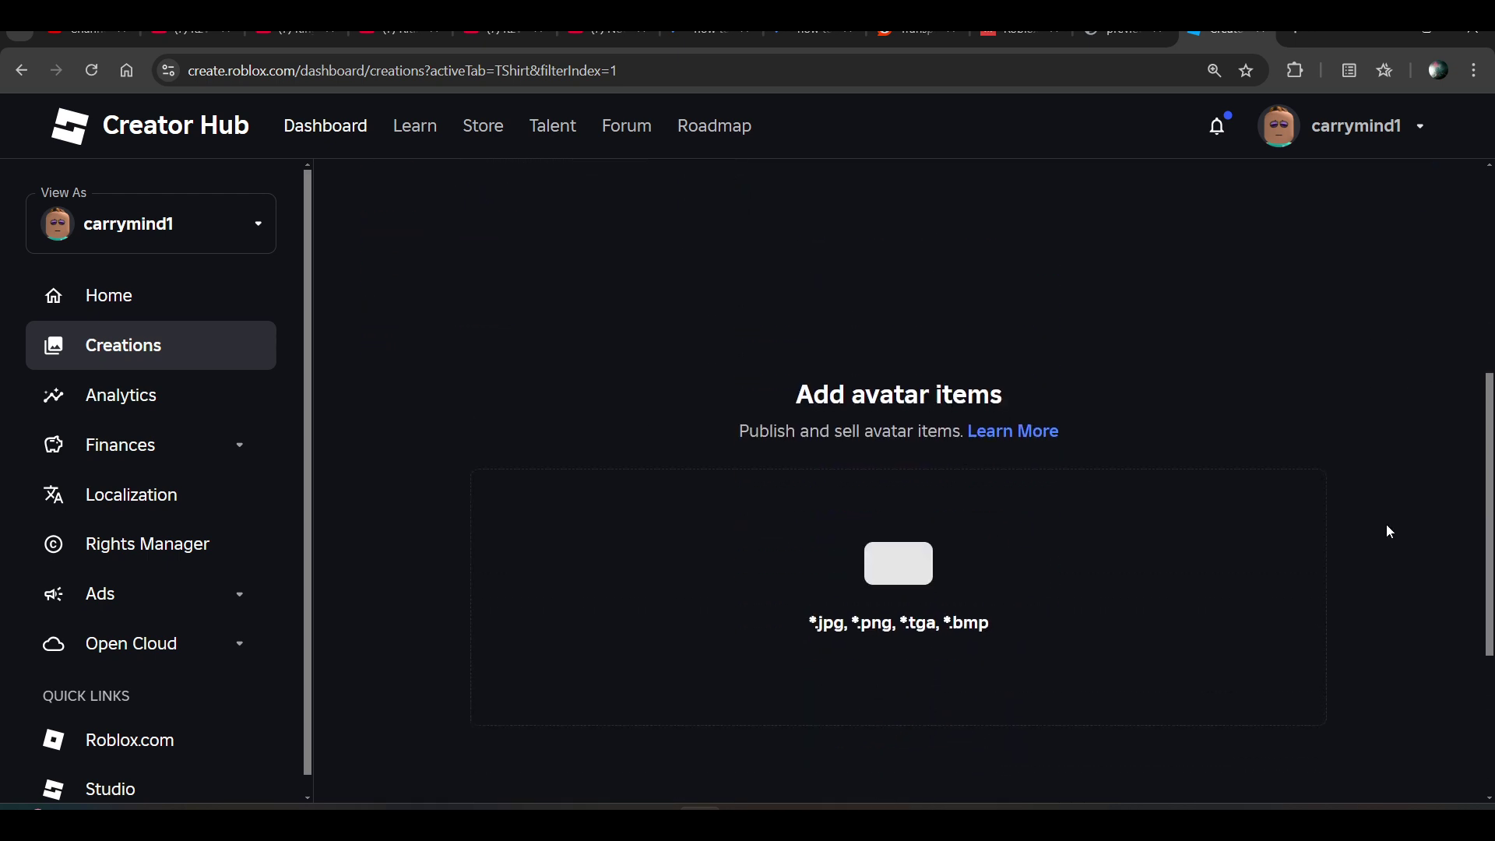
left_click(881, 576)
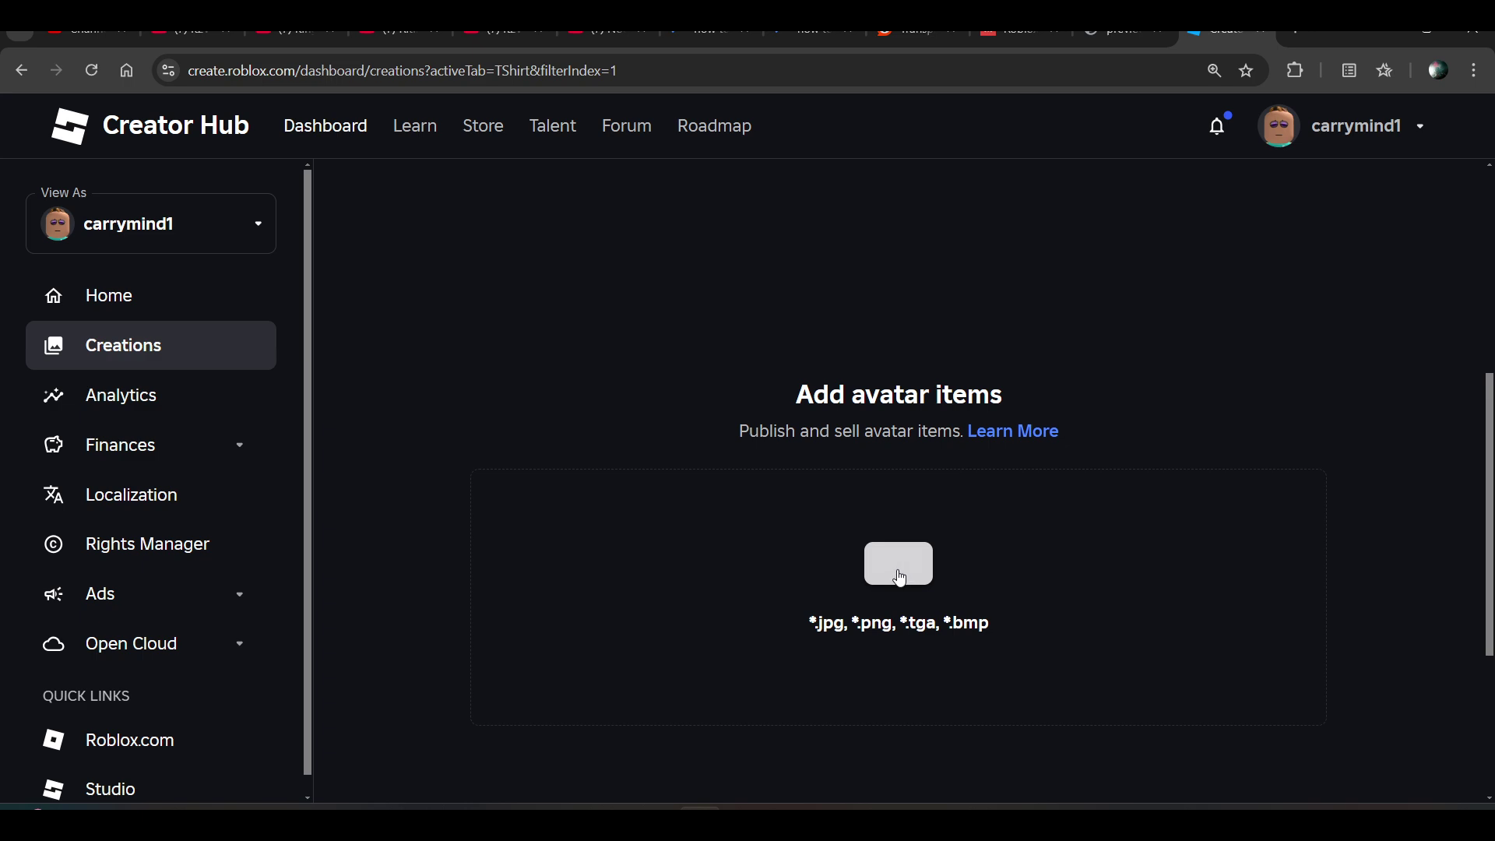
scroll(748, 533, "up", 5)
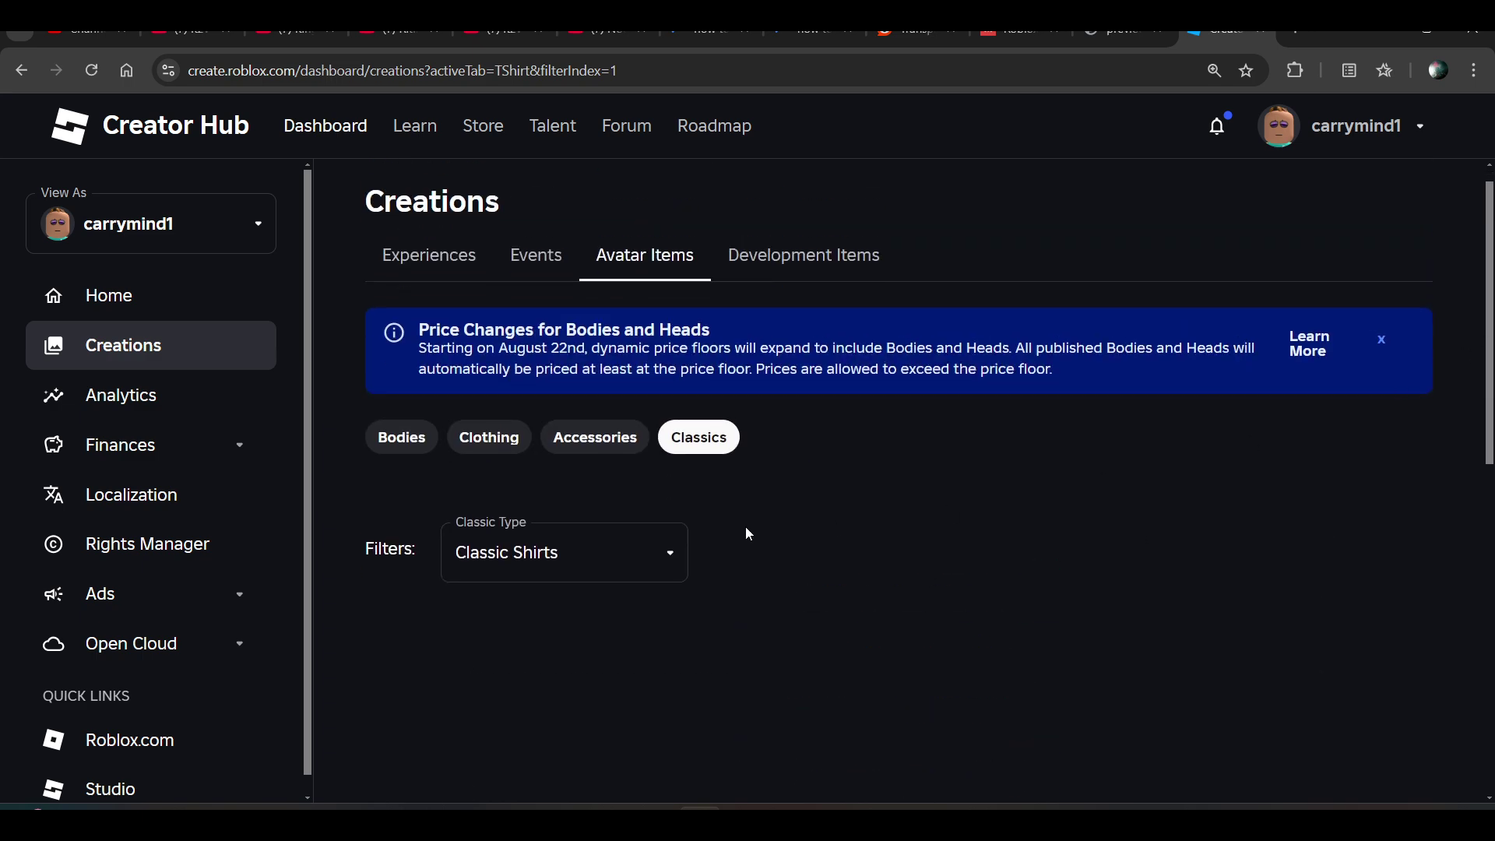
left_click(618, 451)
left_click(714, 450)
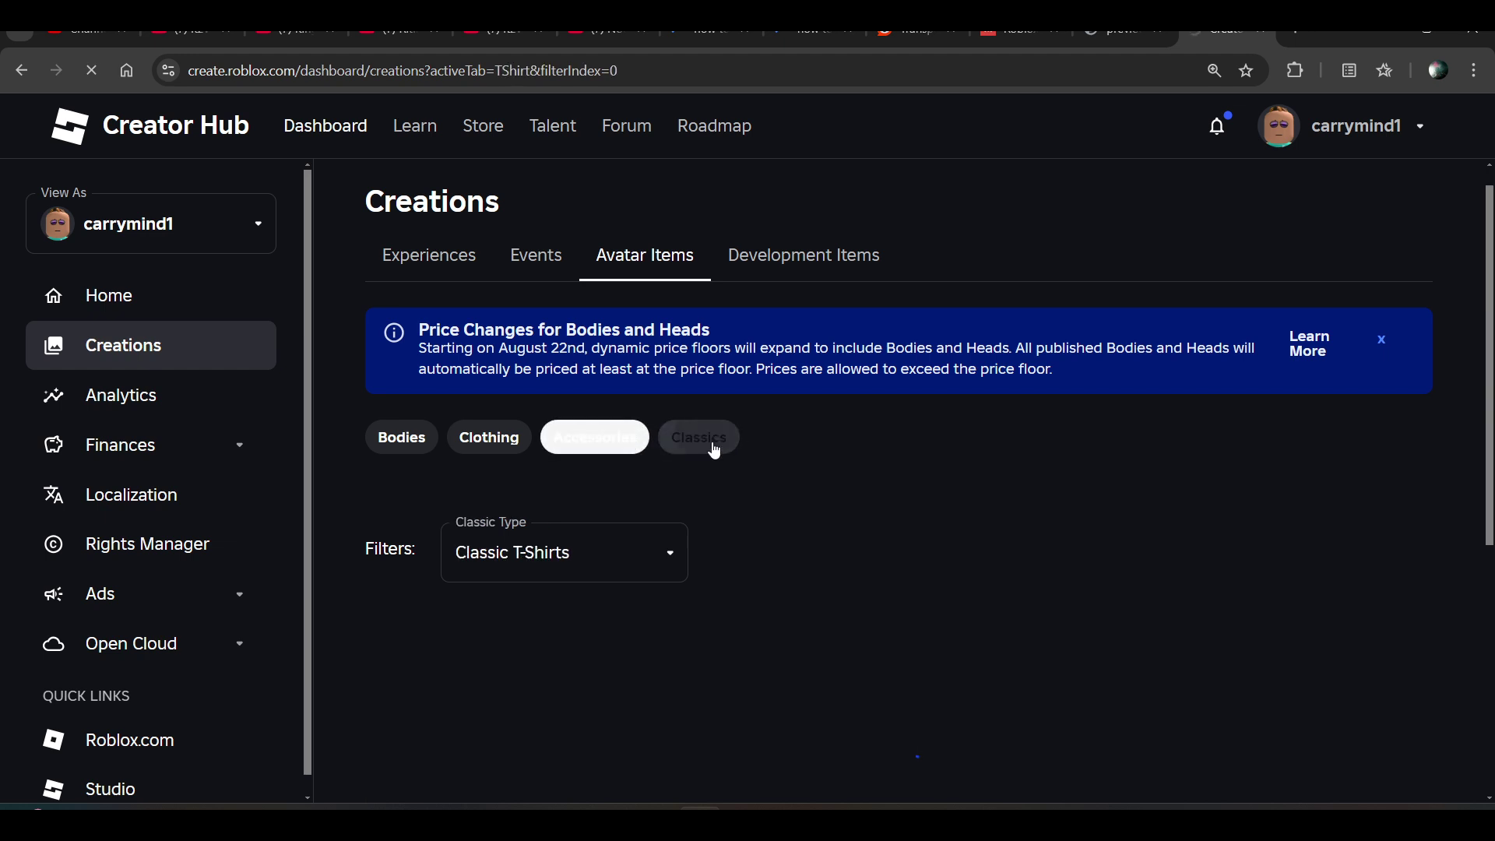
scroll(1110, 472, "down", 4)
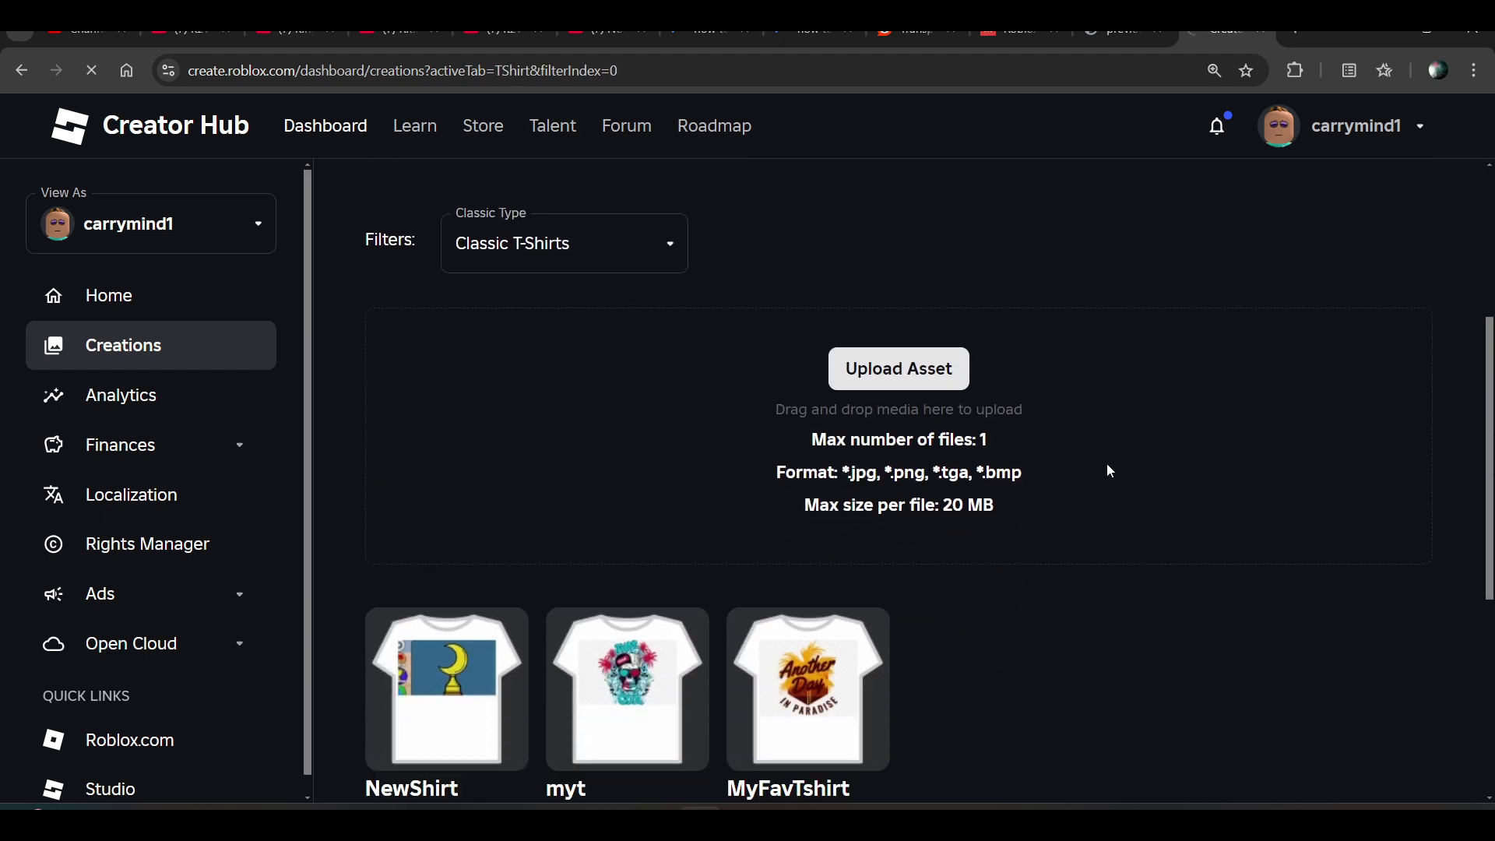
- Open the Upload Asset form, then view the shirt template in the pixlr tab
left_click(916, 372)
left_click(1121, 33)
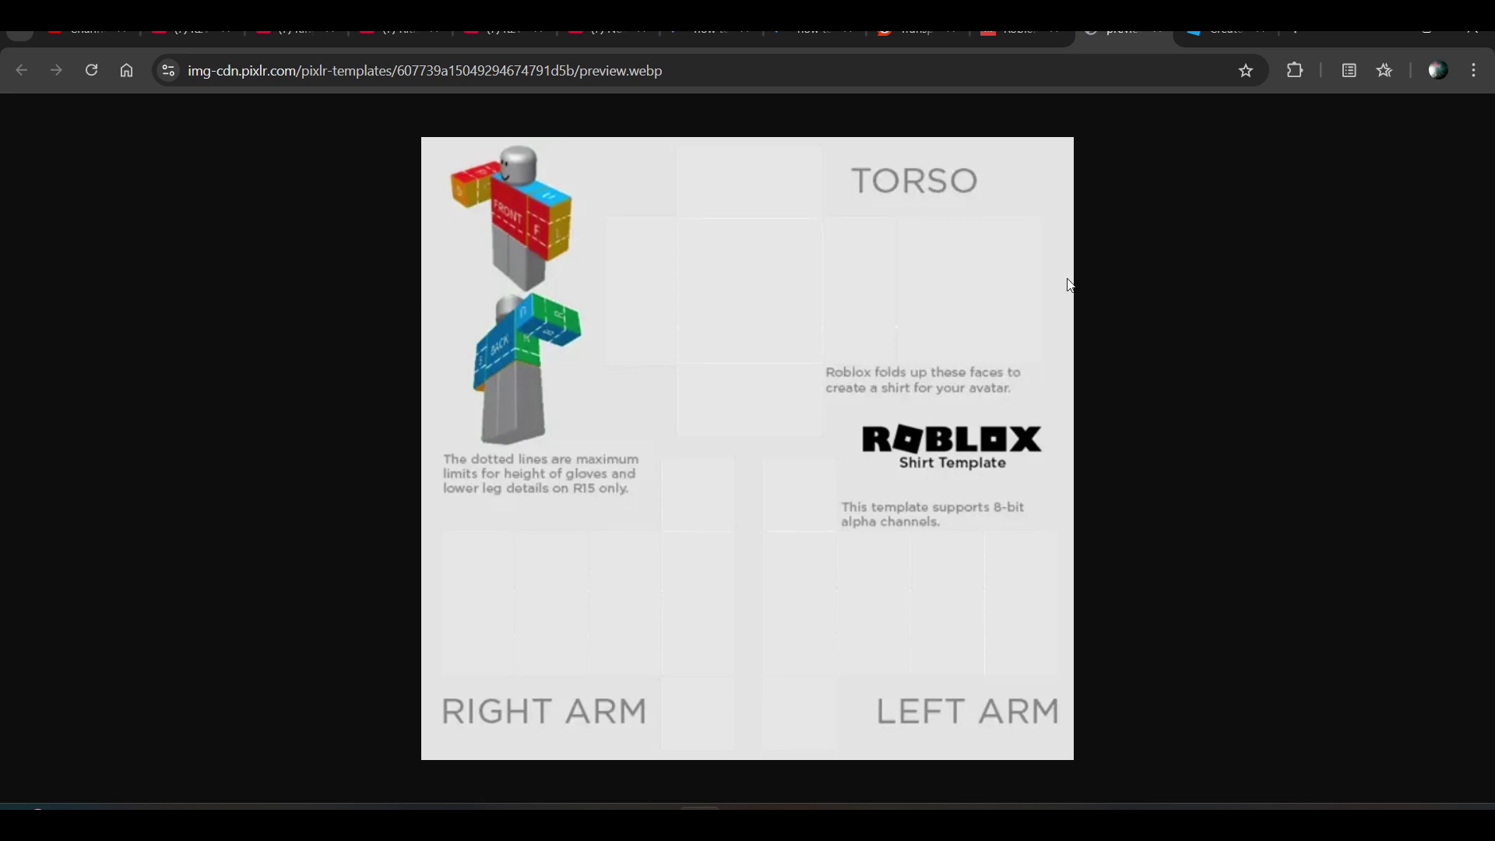
- Set the upload form's Asset Type to Shirt, dismissing the image file picker
mouse_move(1227, 33)
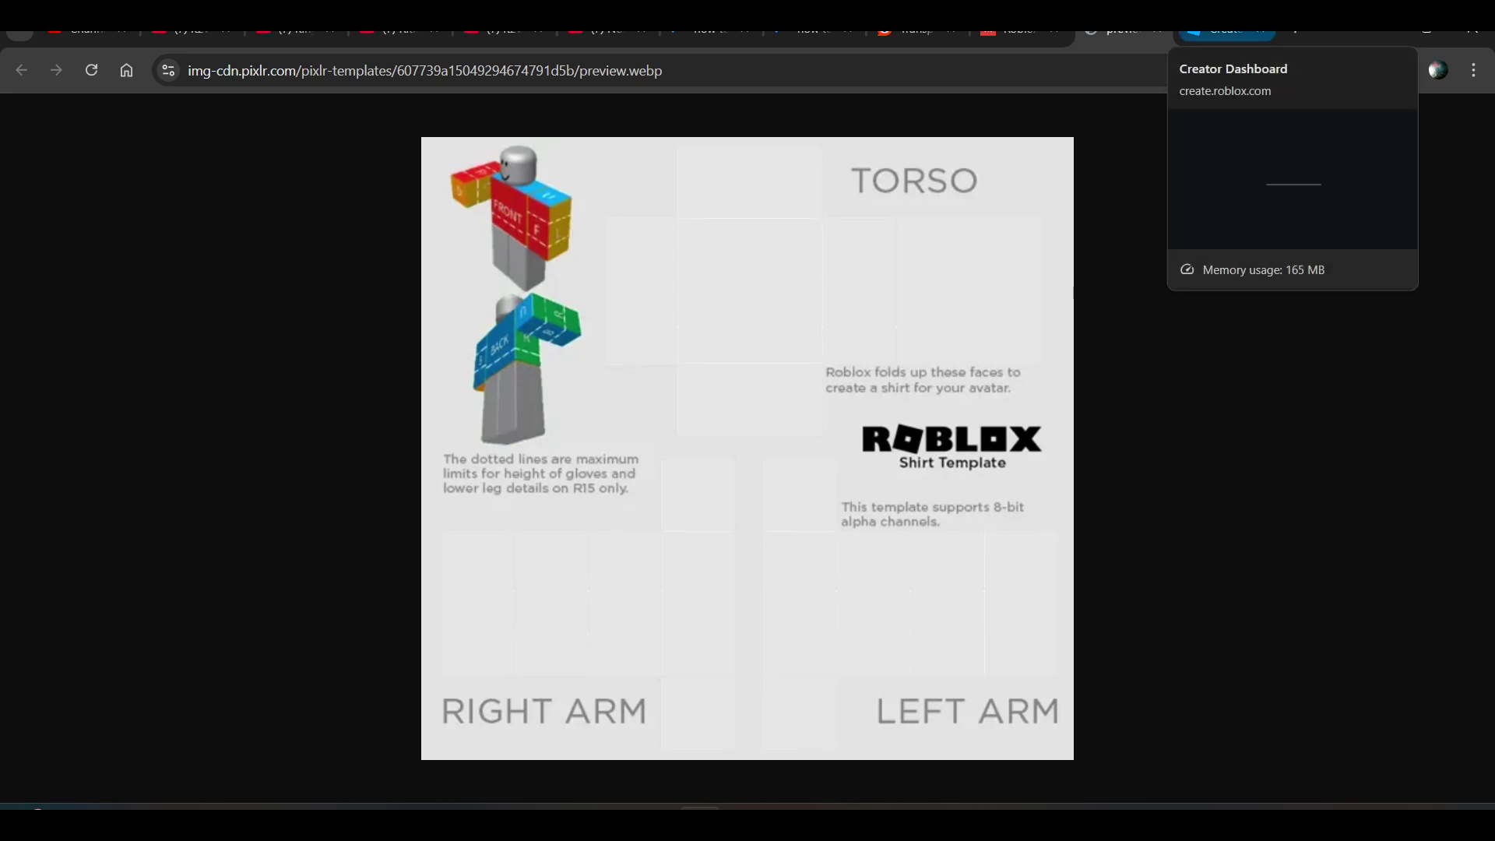
left_click(1227, 33)
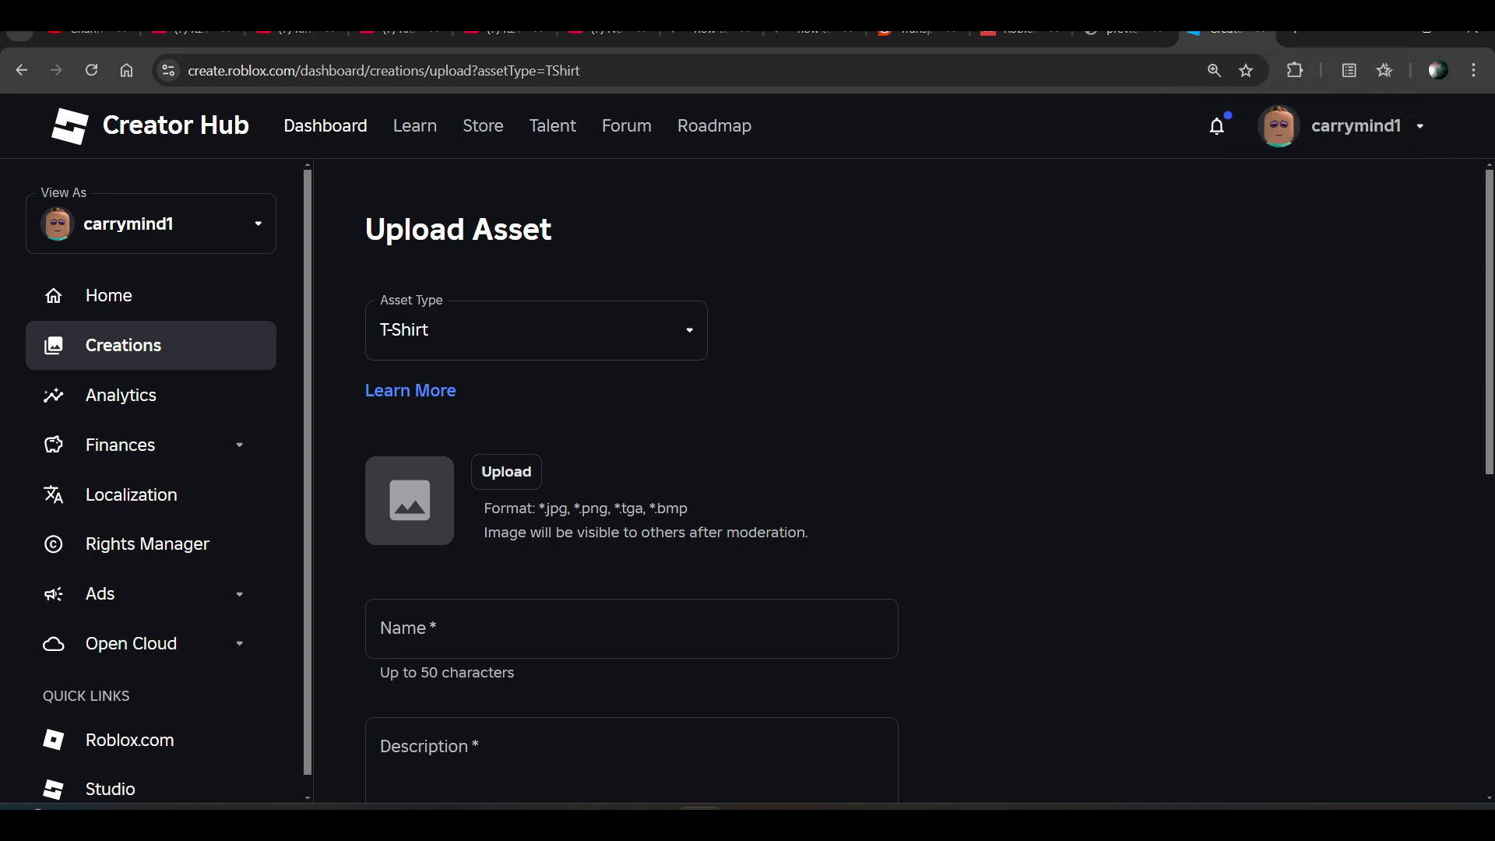
left_click(518, 352)
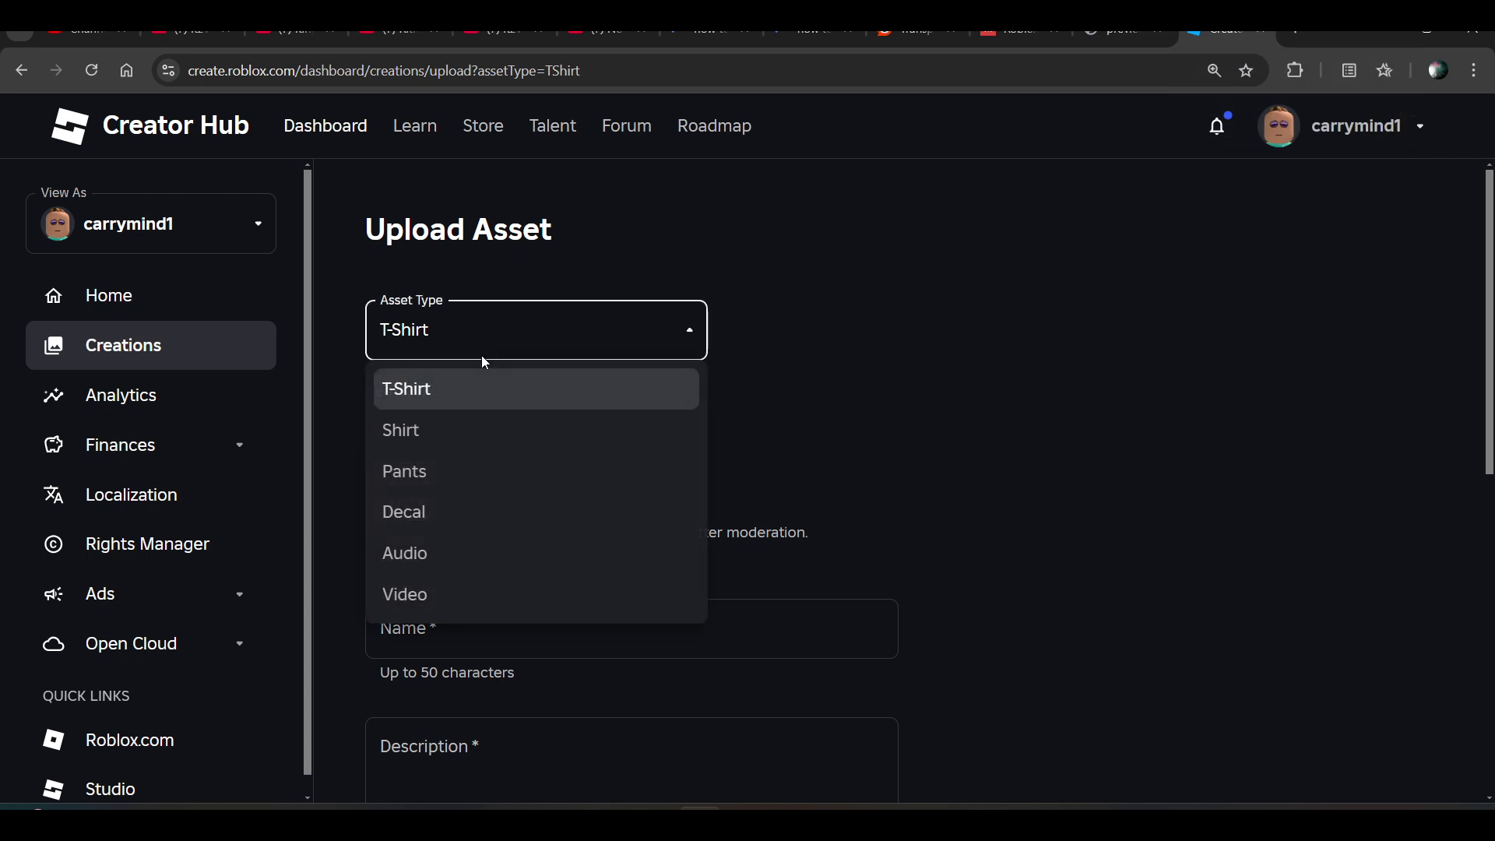
left_click(419, 433)
scroll(1443, 381, "down", 2)
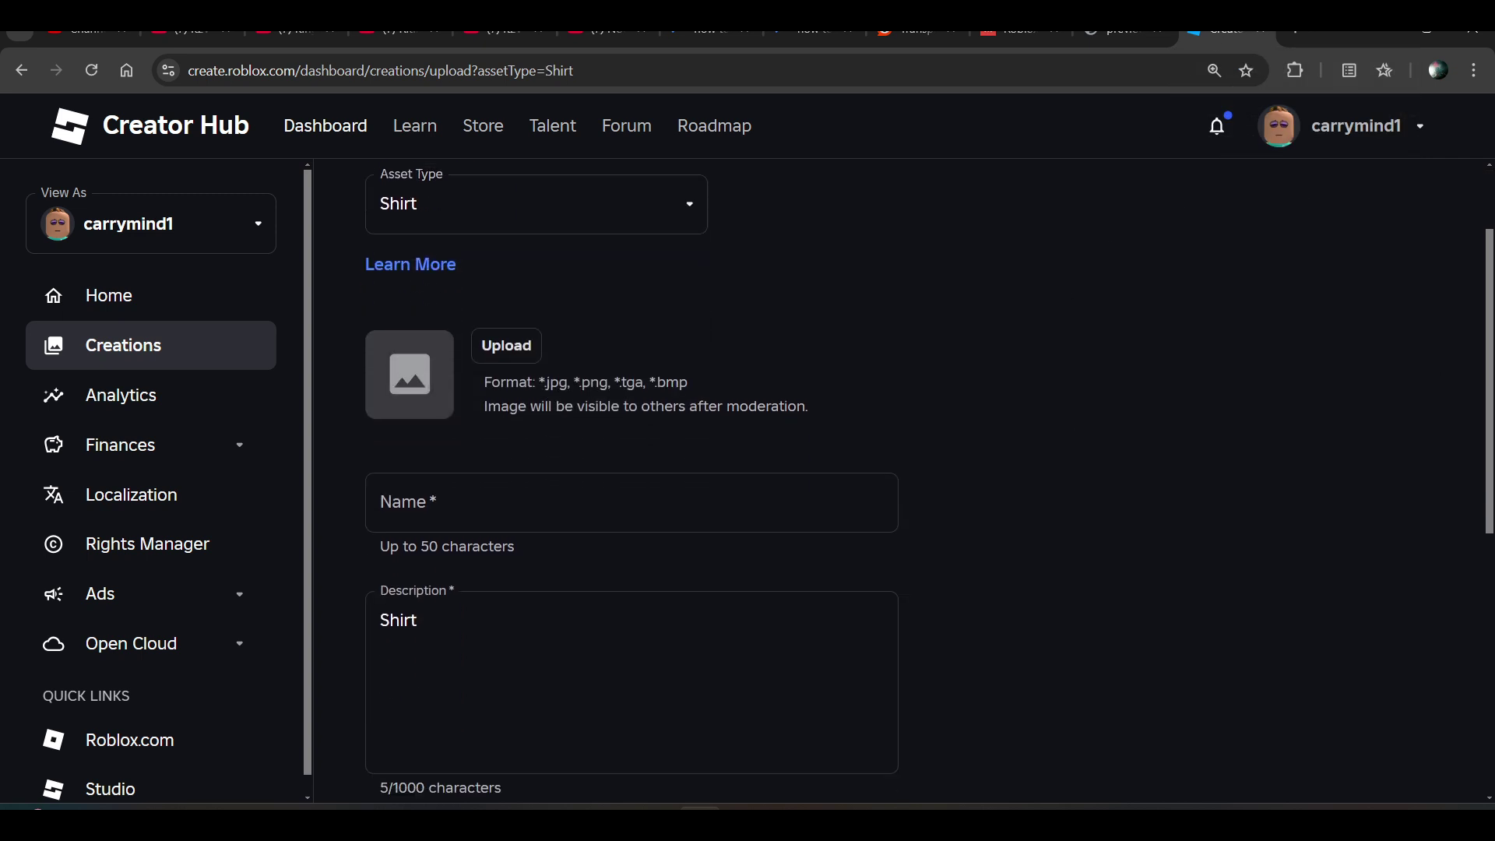
left_click(507, 343)
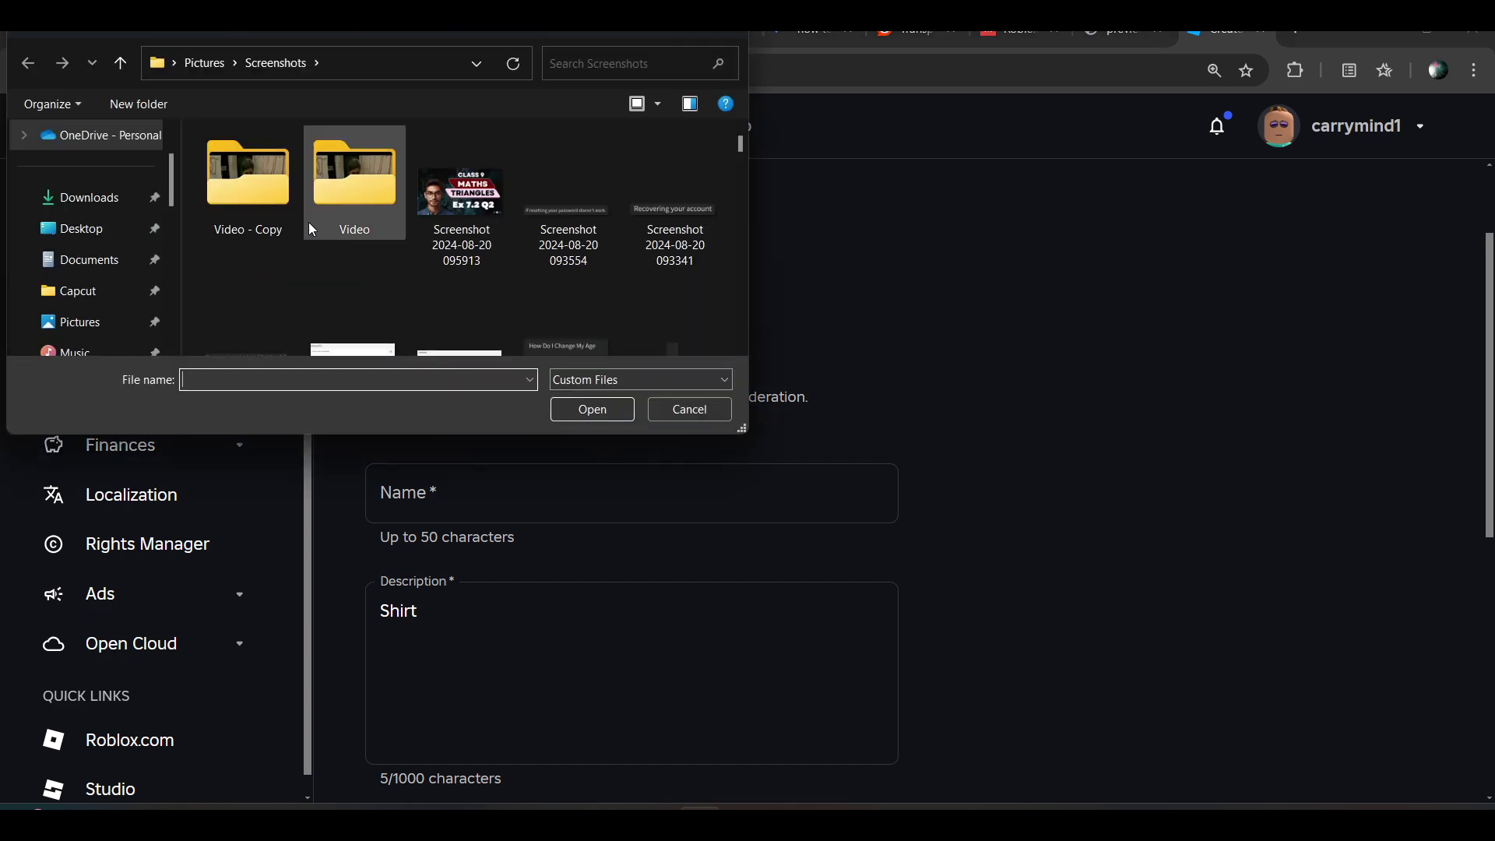
left_click(736, 33)
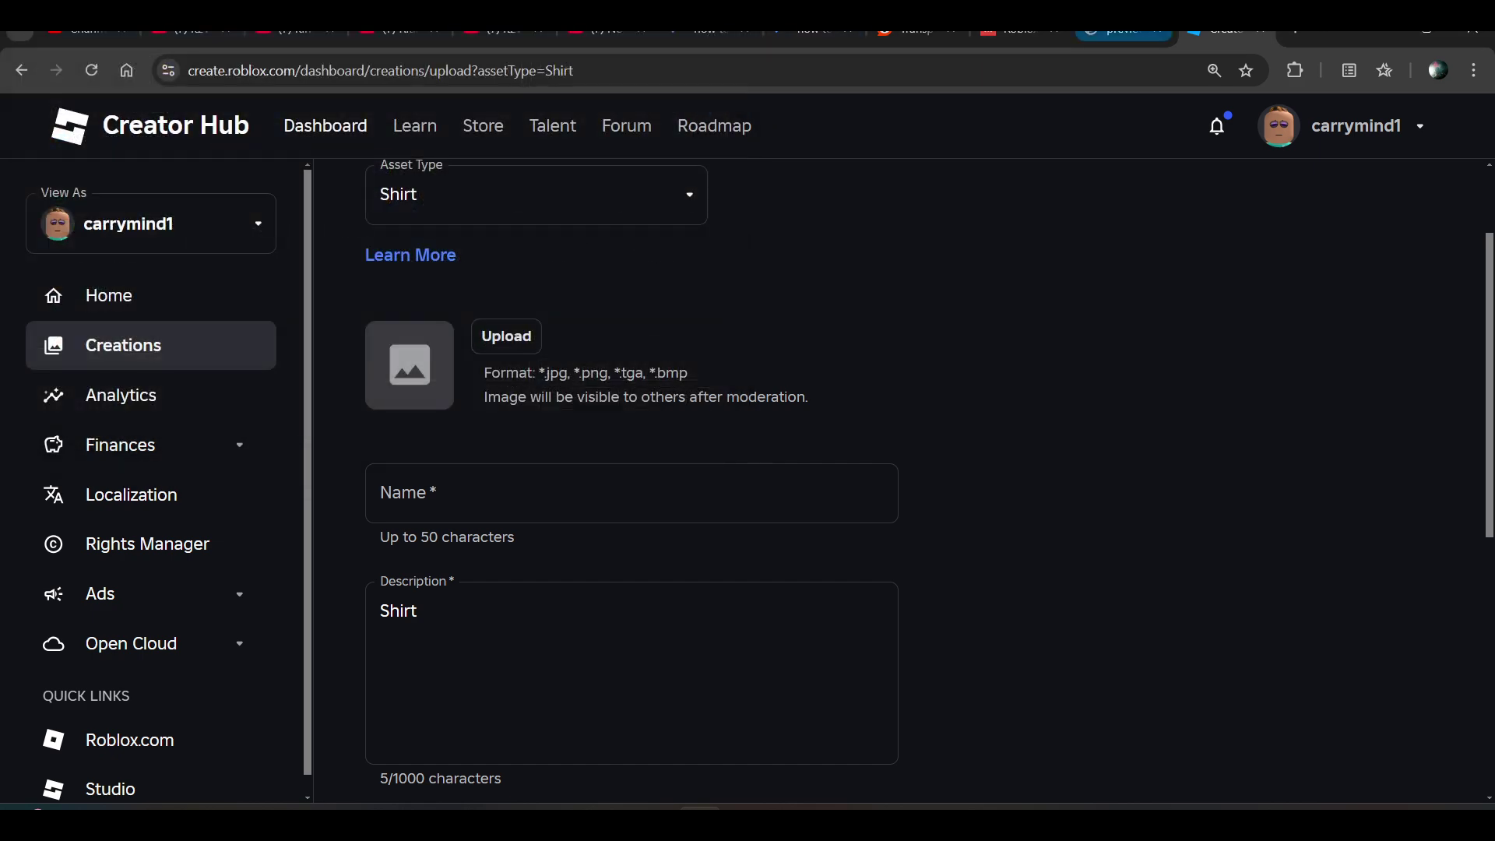
- Save the shirt template image to the Desktop as preview
left_click(1118, 36)
right_click(832, 337)
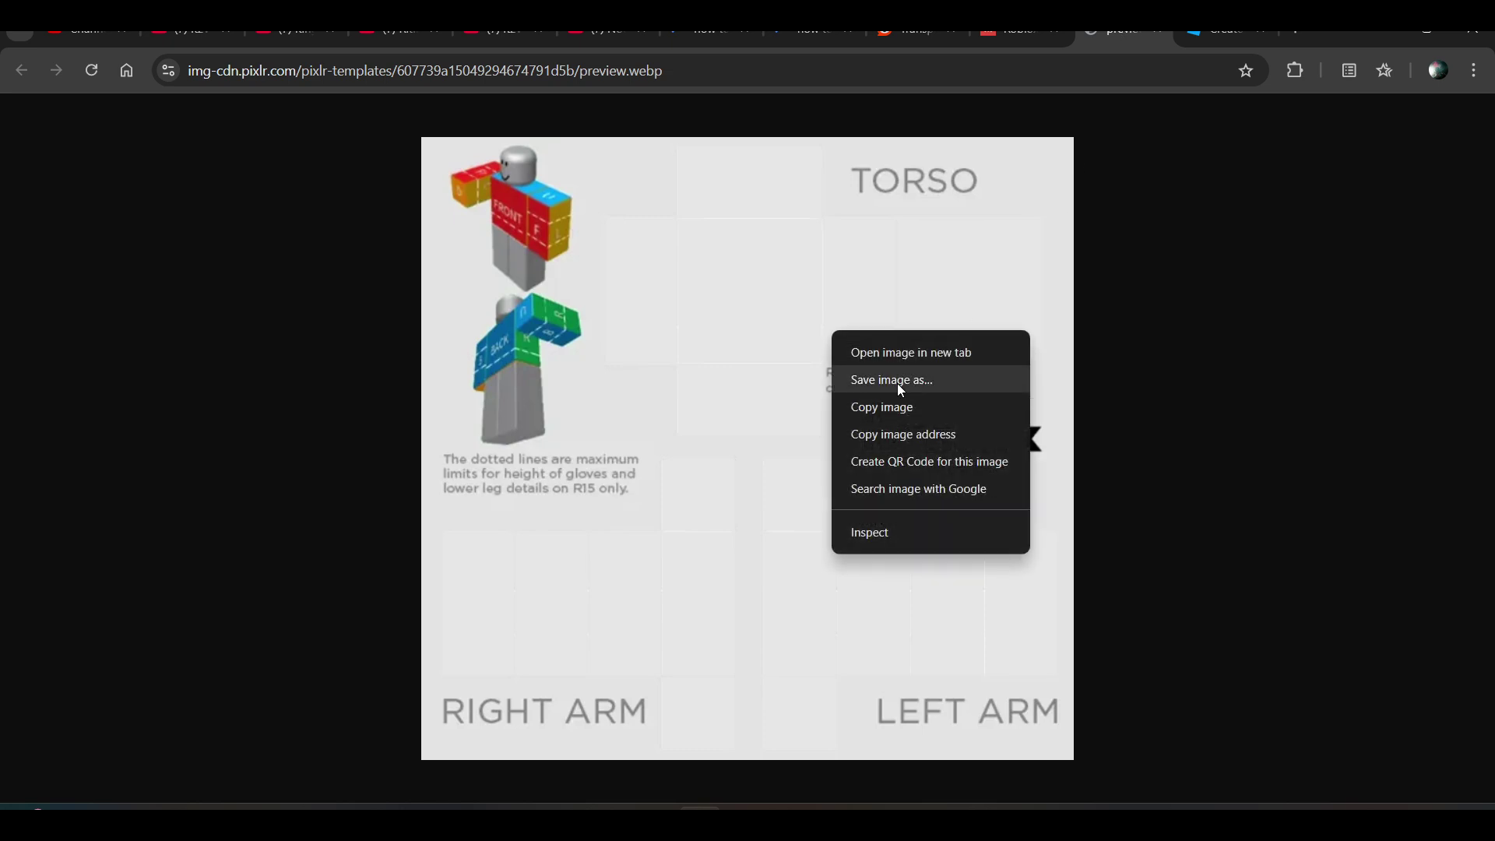
left_click(896, 381)
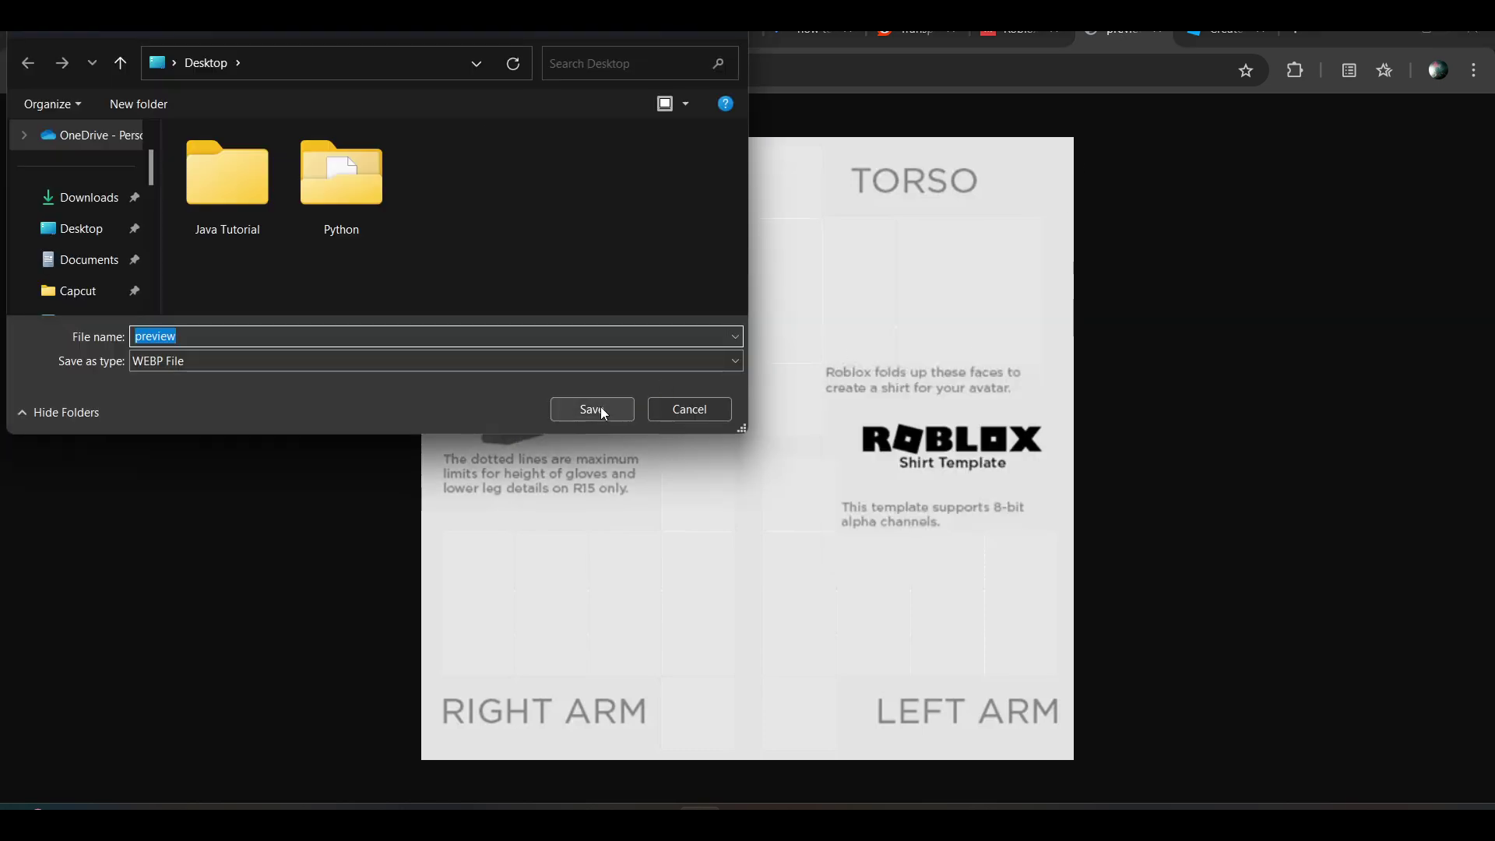
left_click(600, 406)
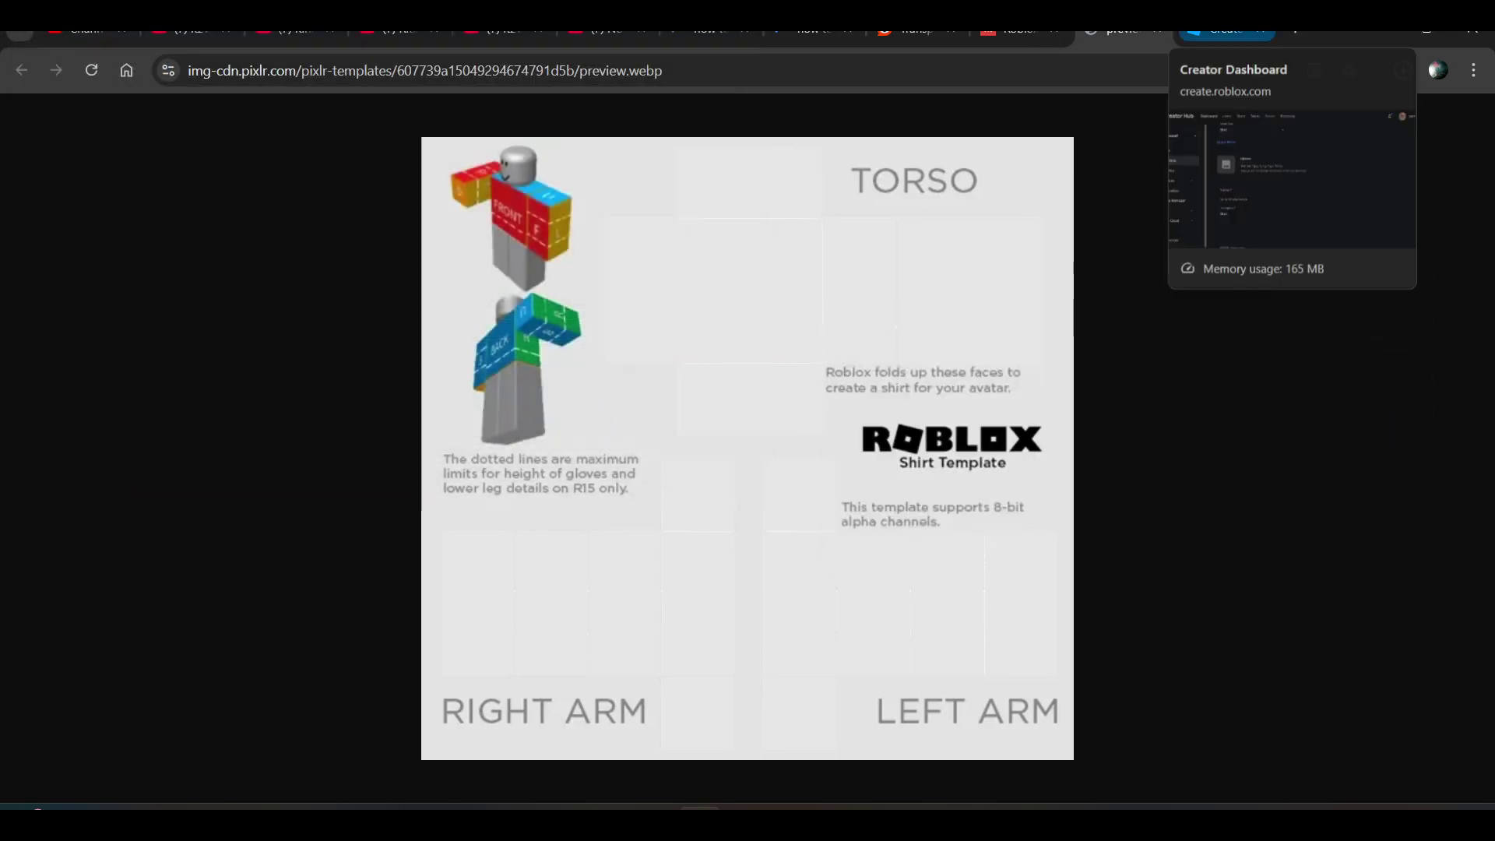
- Attach shirt.png from the Desktop as the Shirt upload image
left_click(1226, 31)
left_click(519, 341)
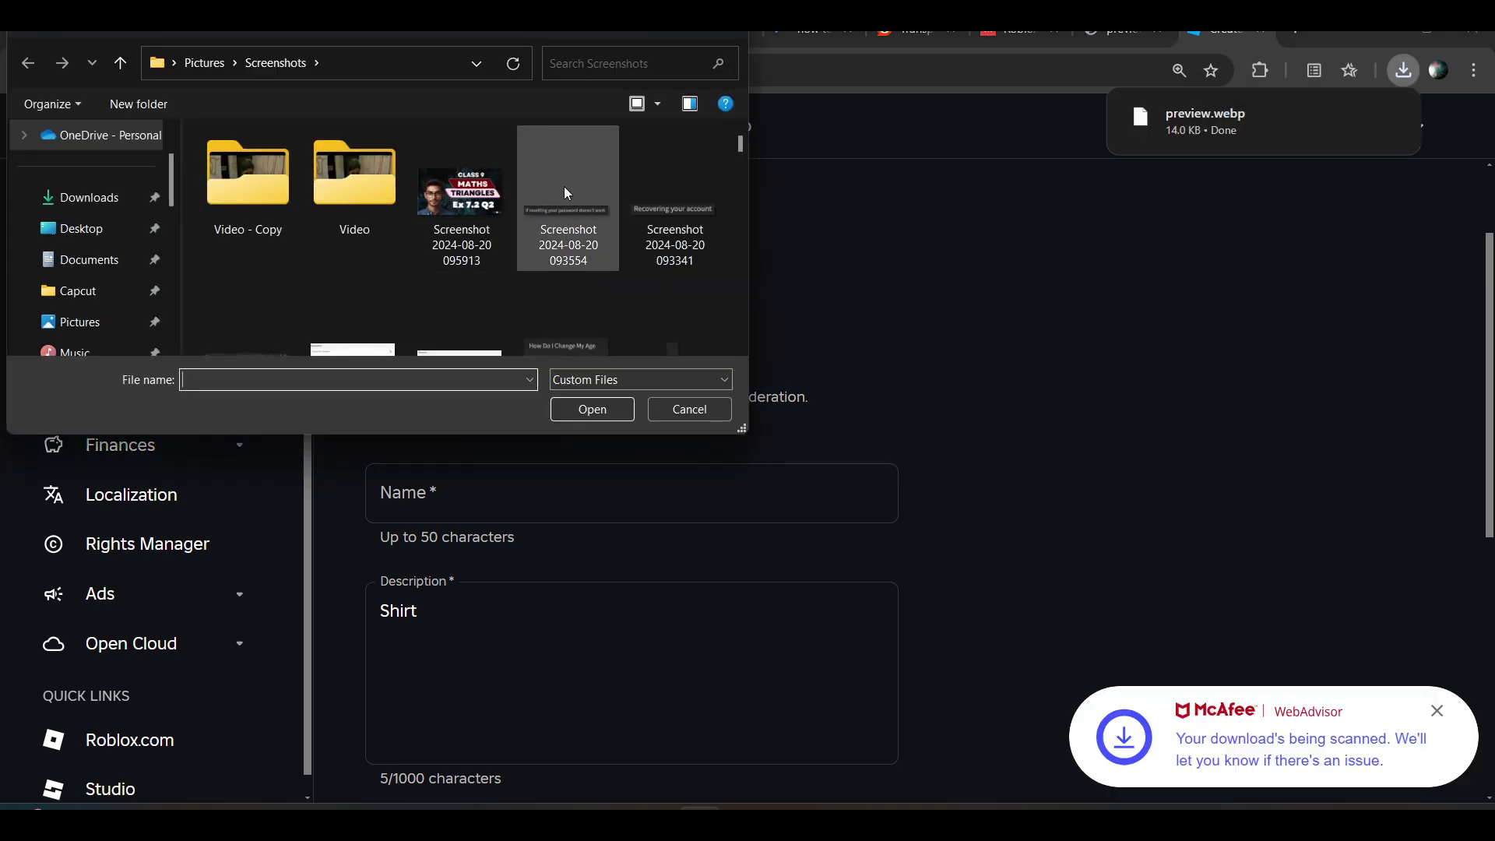
left_click(82, 197)
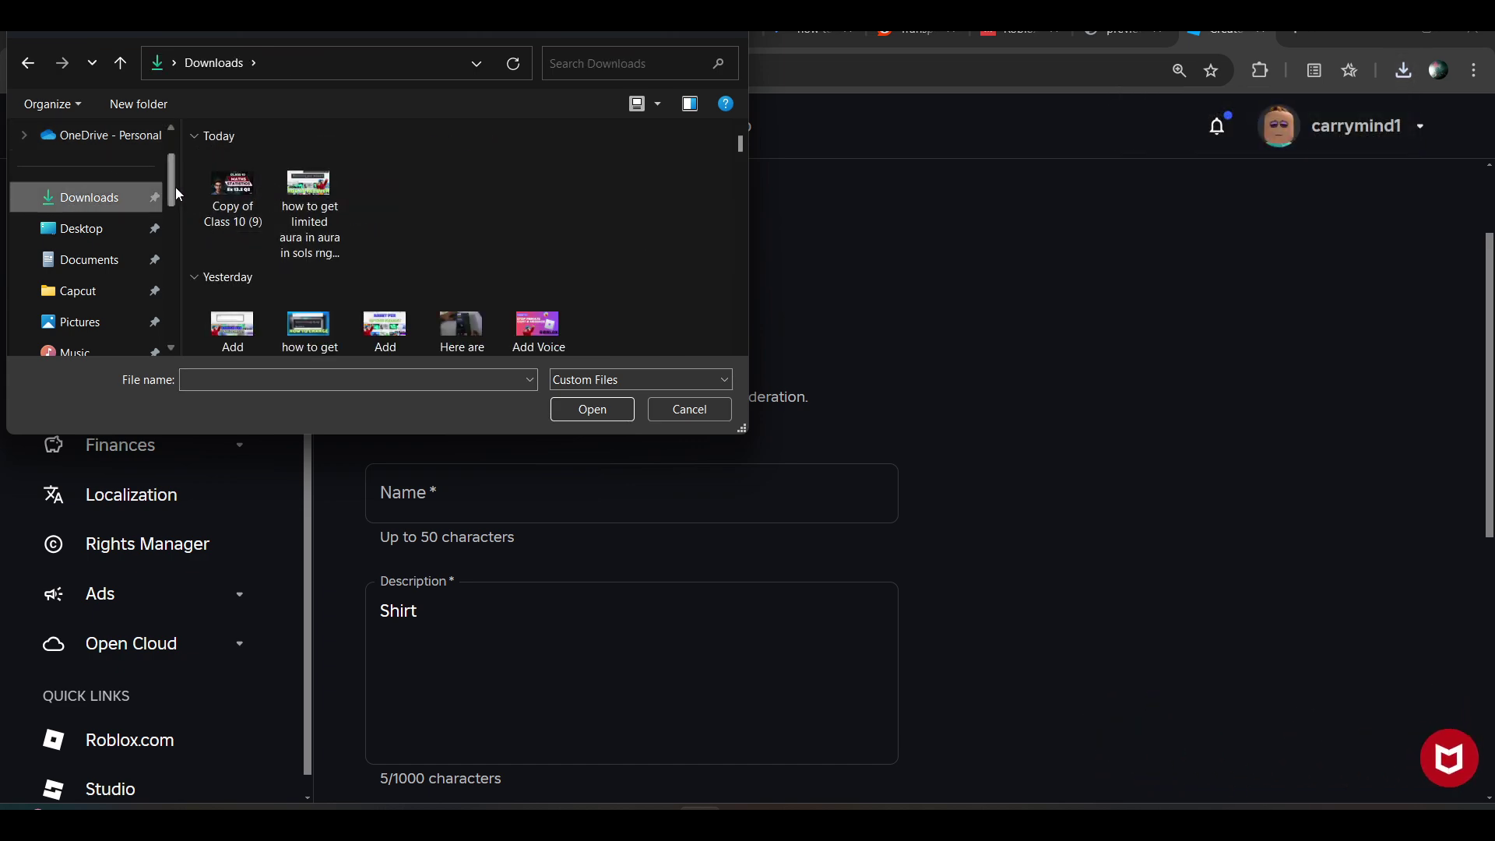
double_click(220, 190)
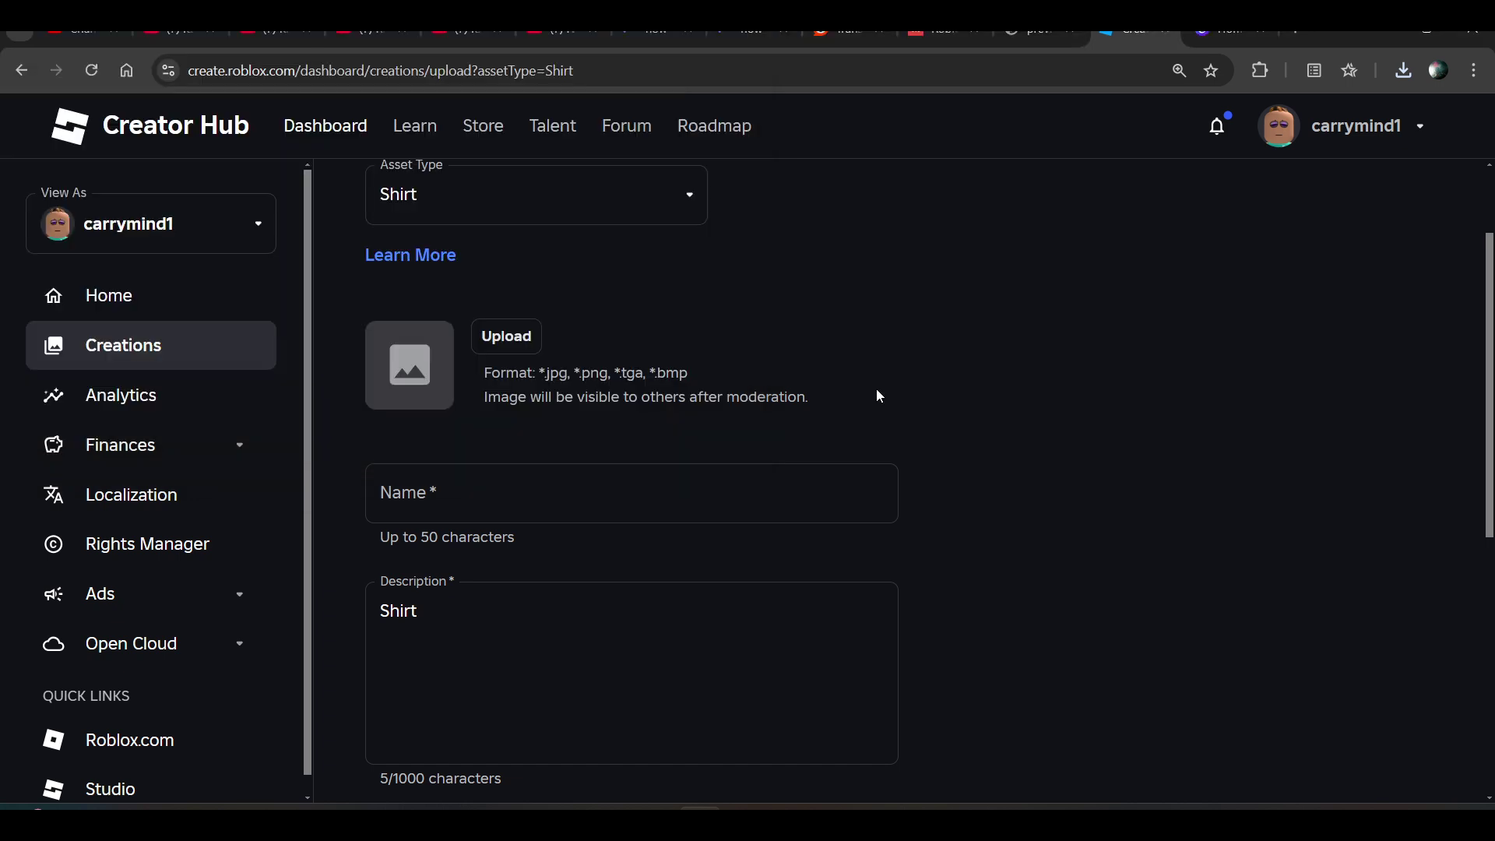
left_click(511, 340)
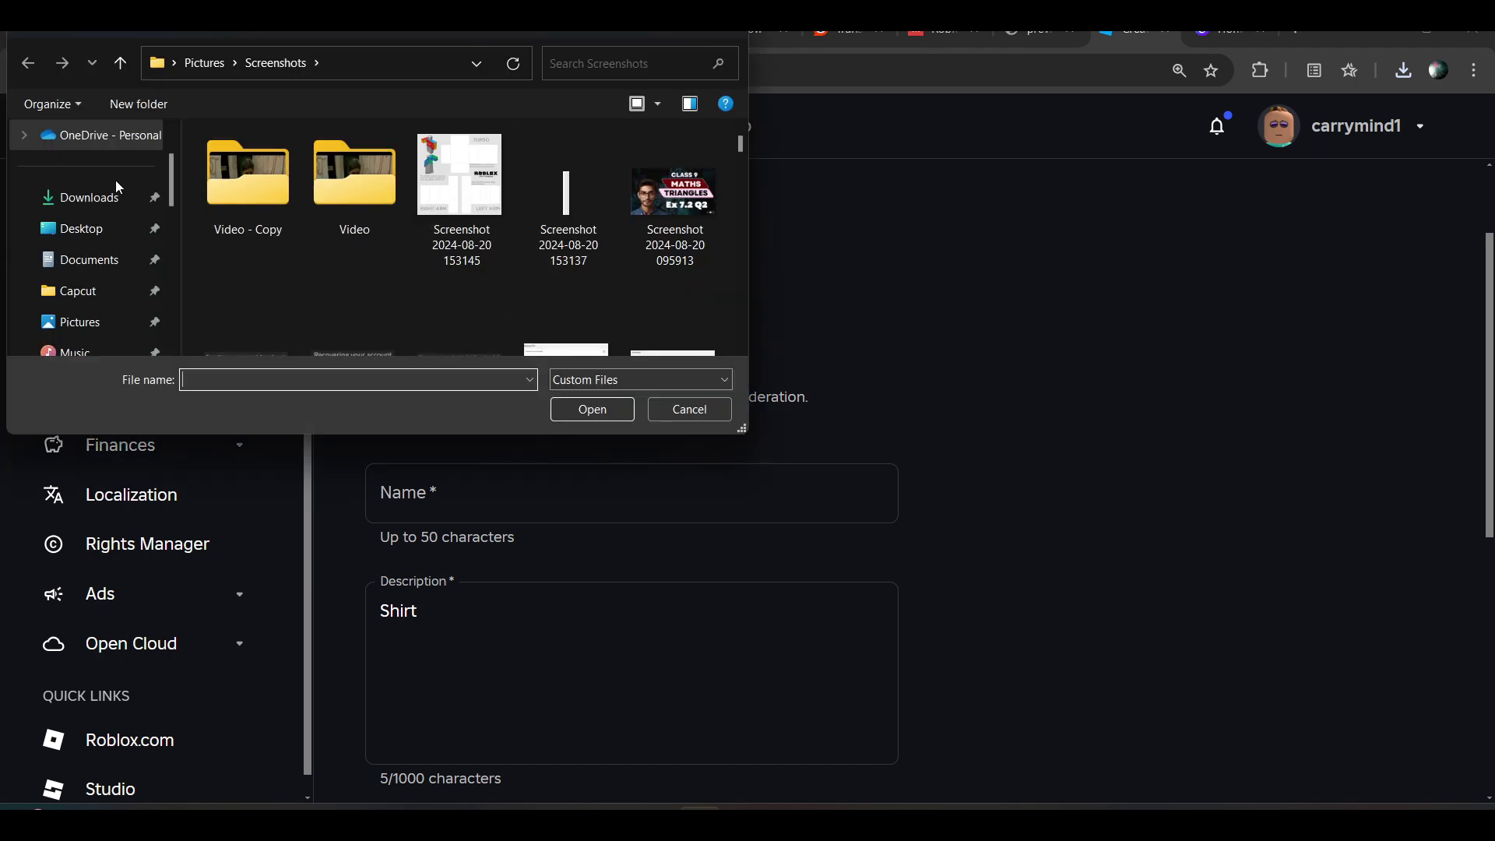
left_click(90, 197)
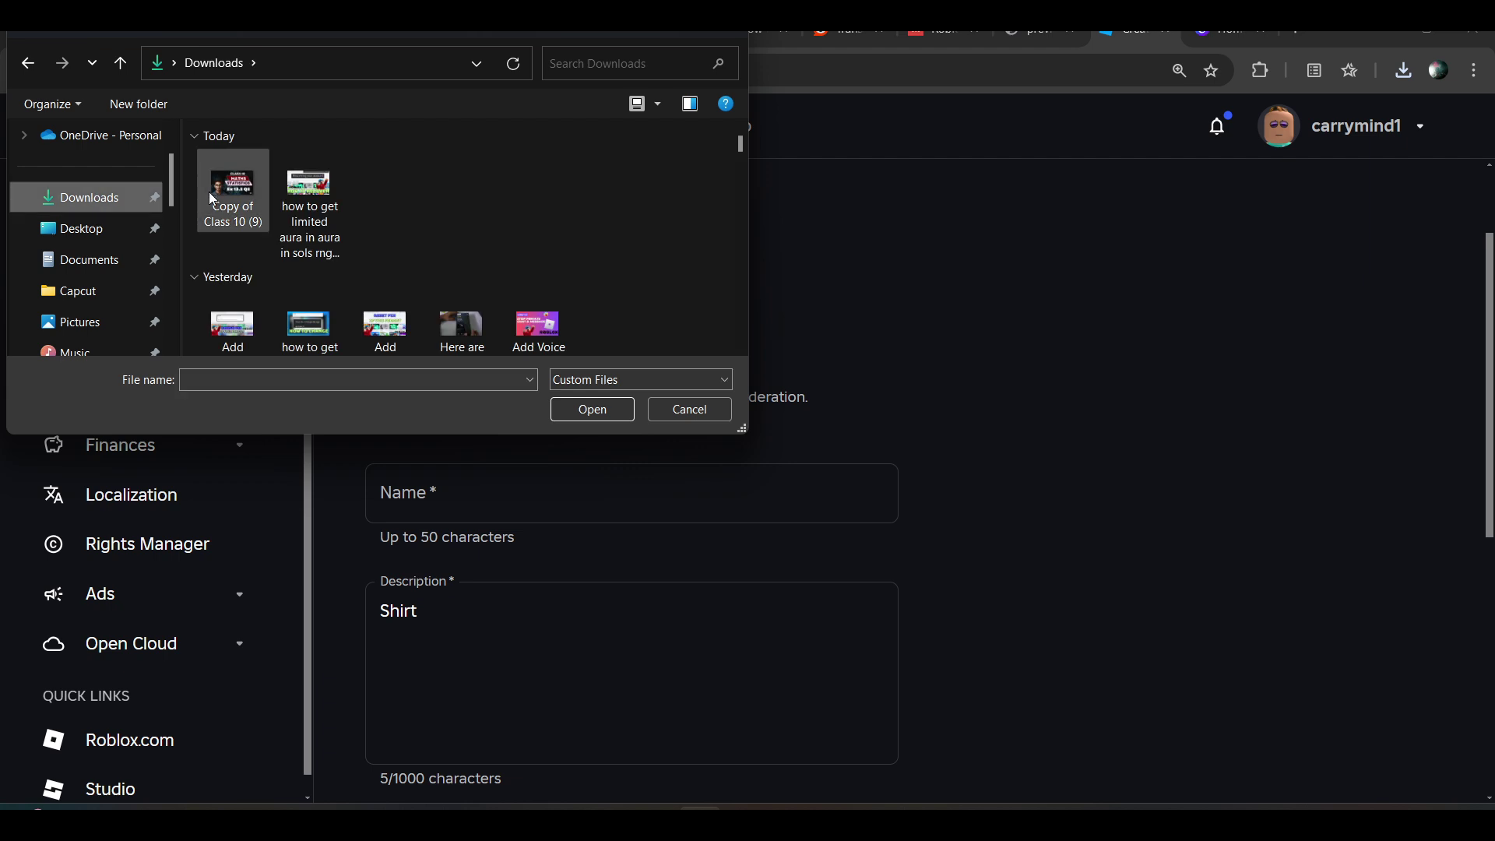
left_click(113, 228)
left_click_drag(740, 183, 751, 292)
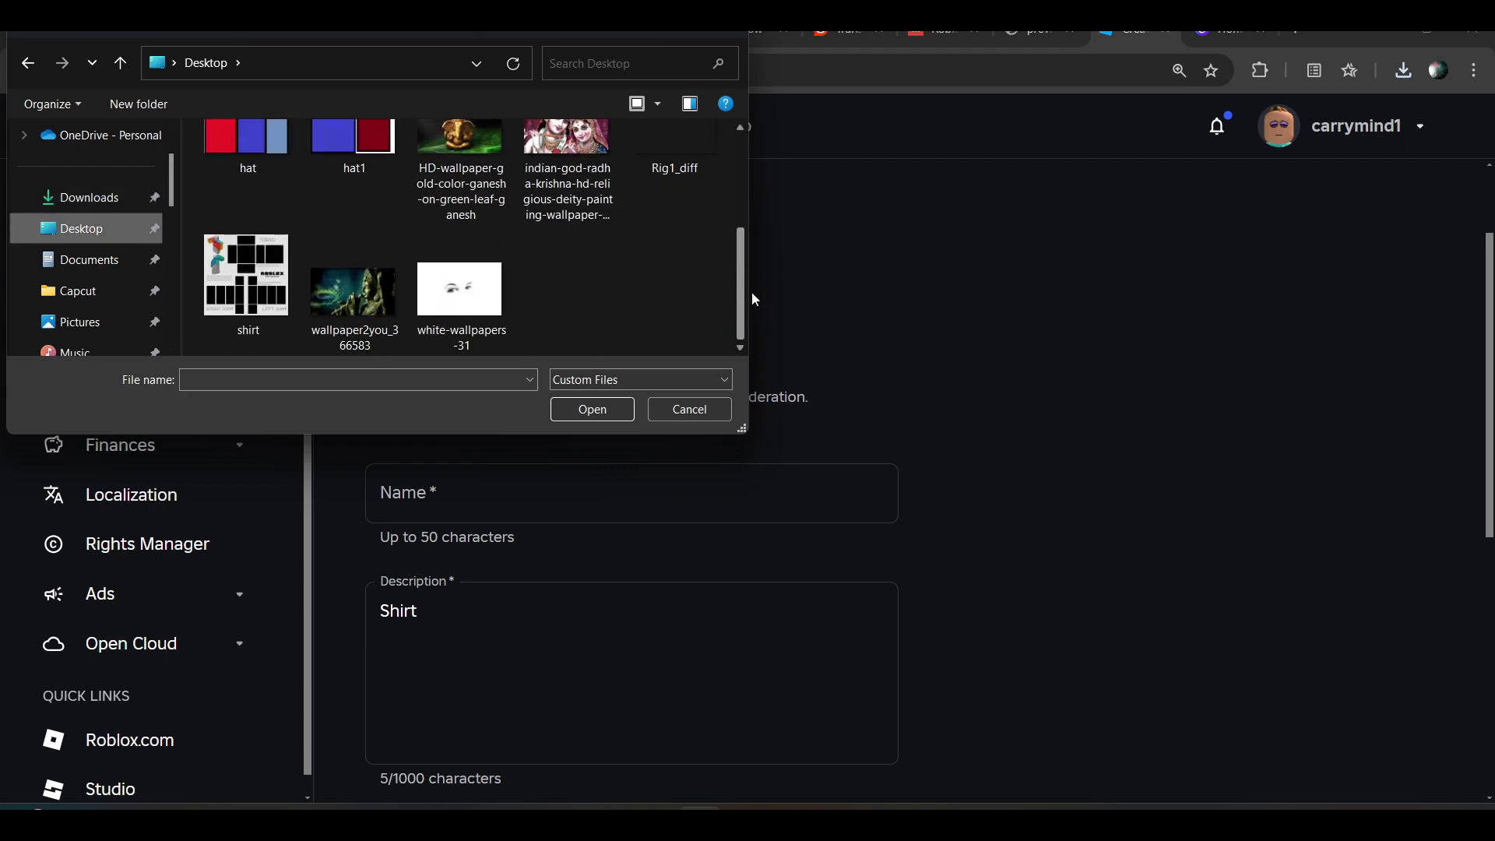
double_click(262, 283)
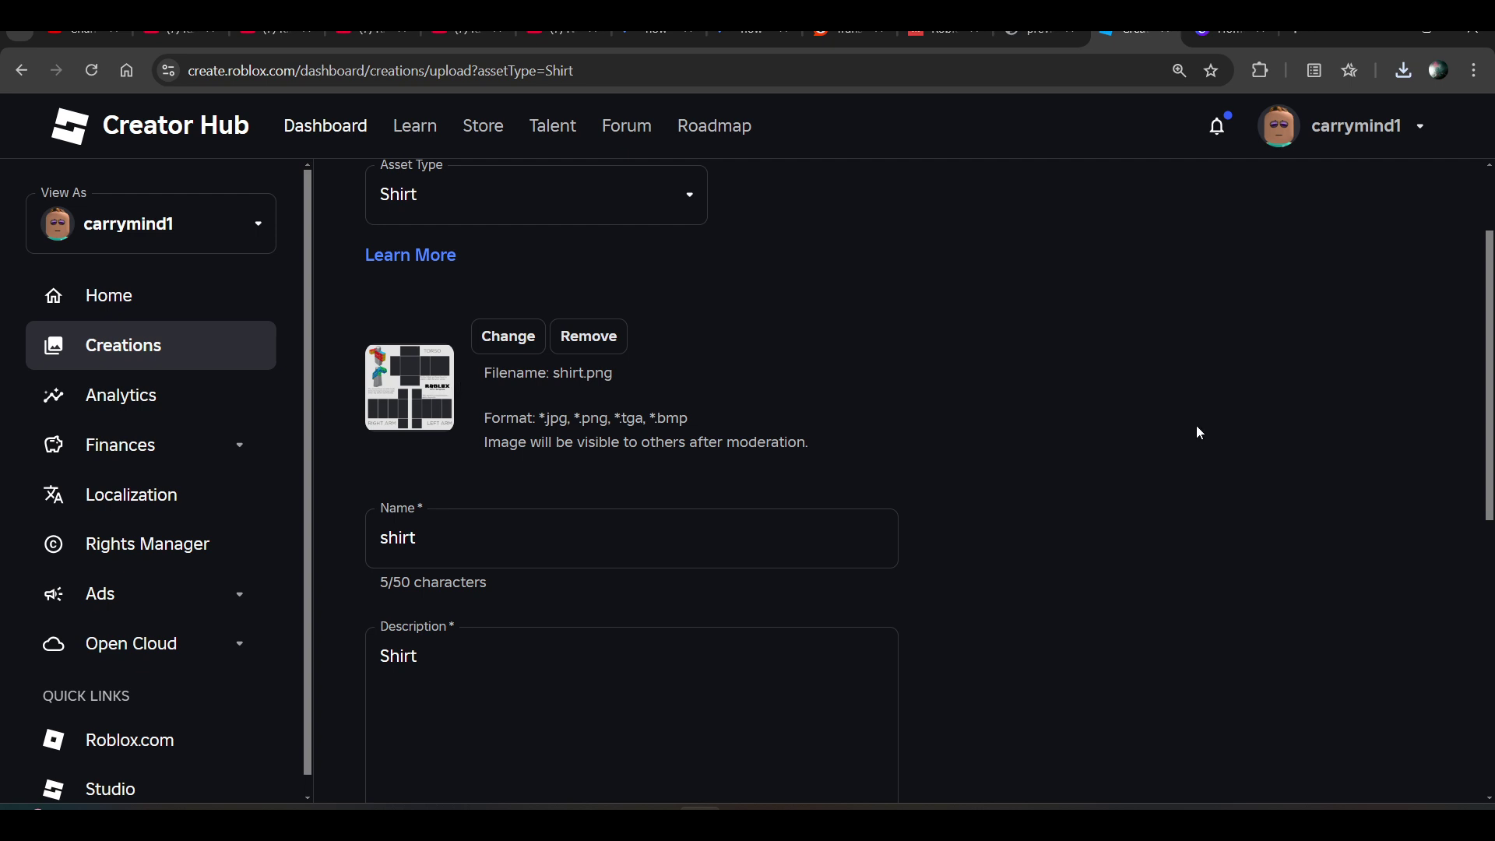
scroll(1199, 432, "down", 3)
left_click(410, 327)
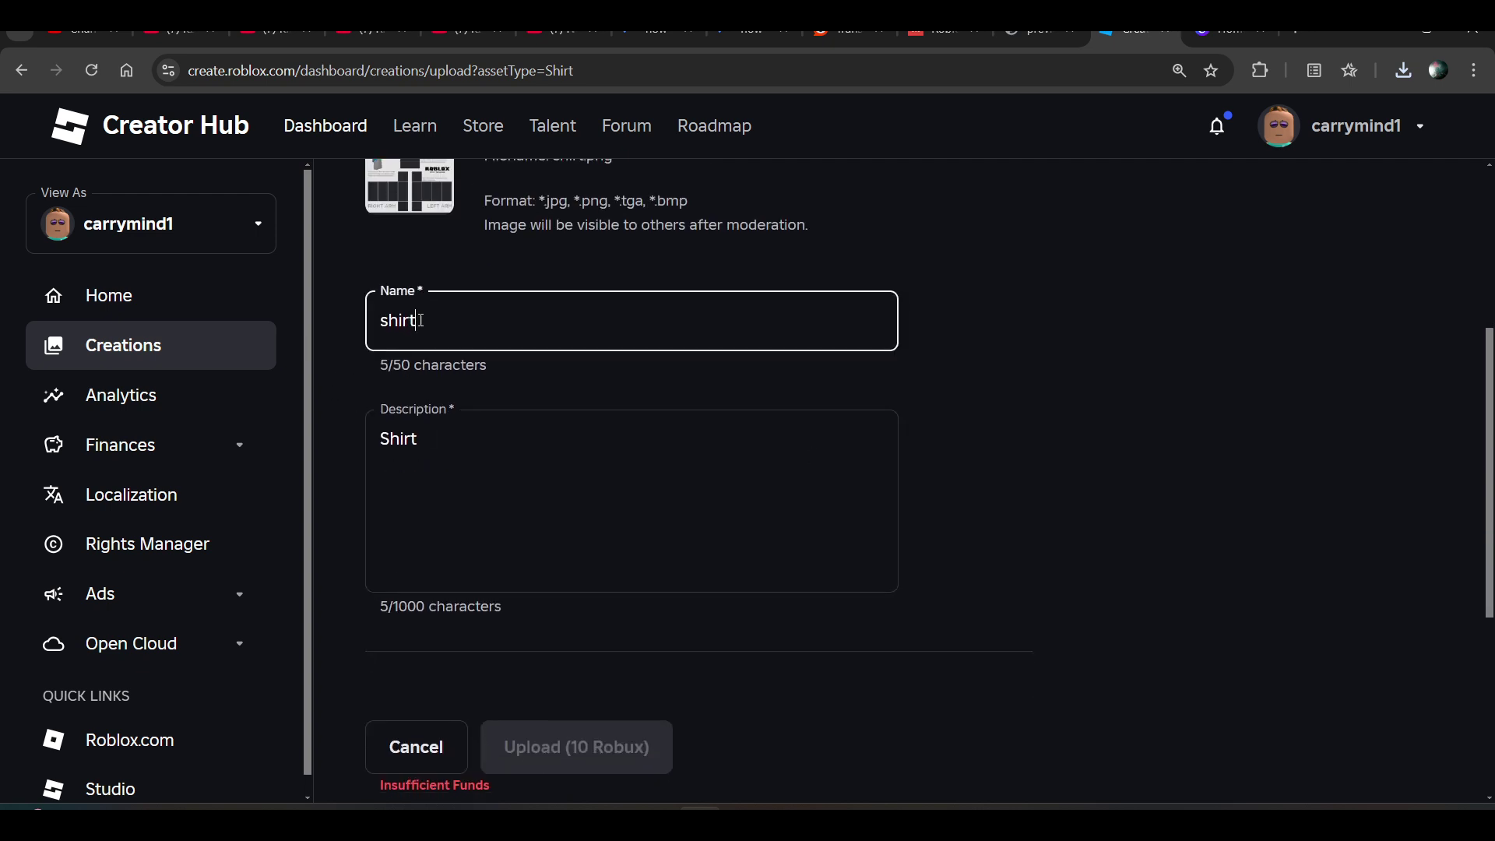
left_click_drag(420, 320, 381, 317)
left_click_drag(431, 444, 197, 427)
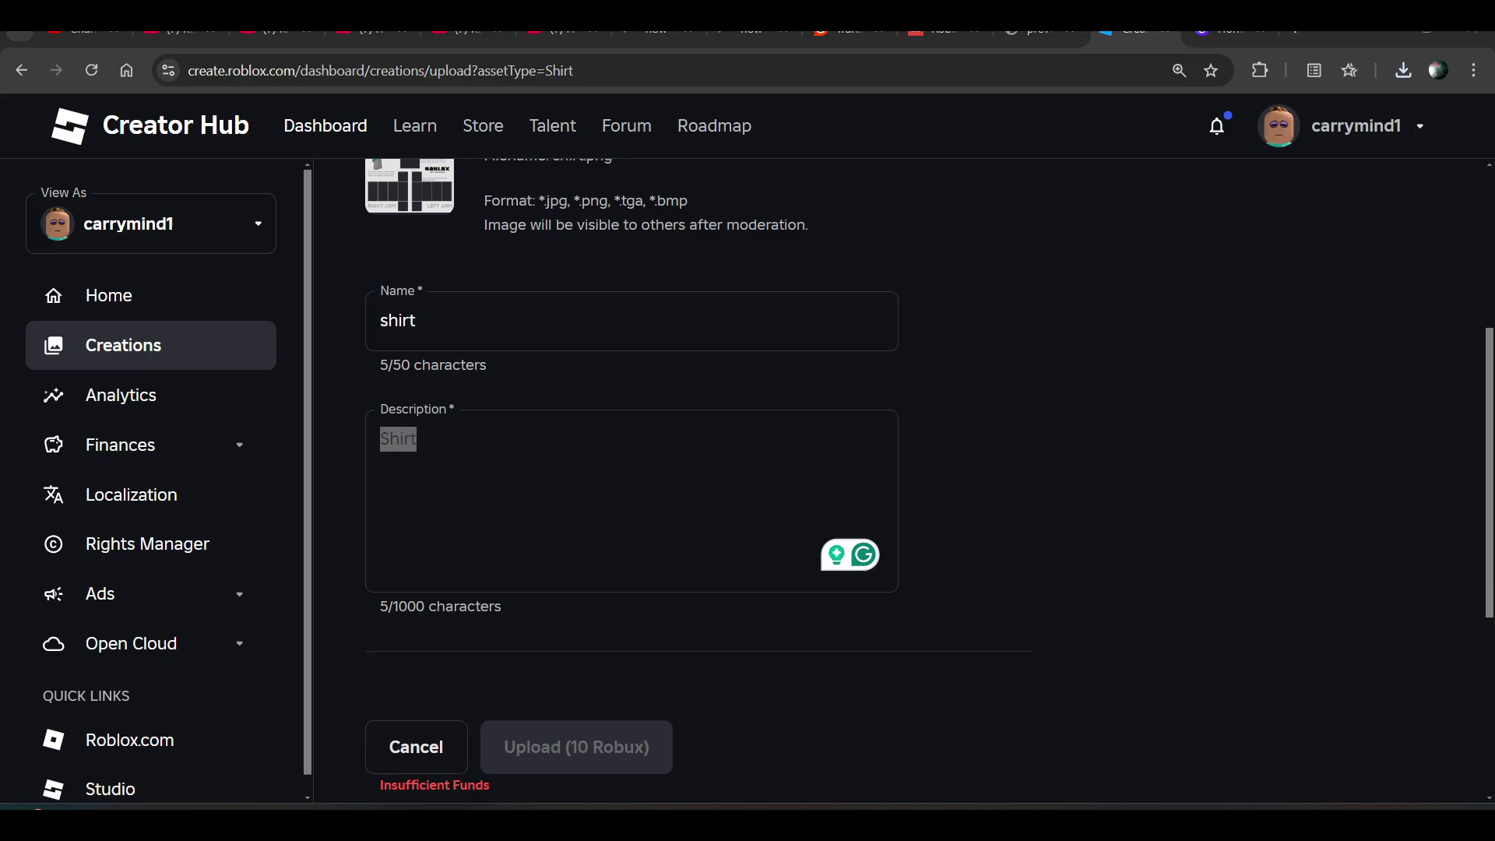
left_click_drag(1492, 416, 1488, 218)
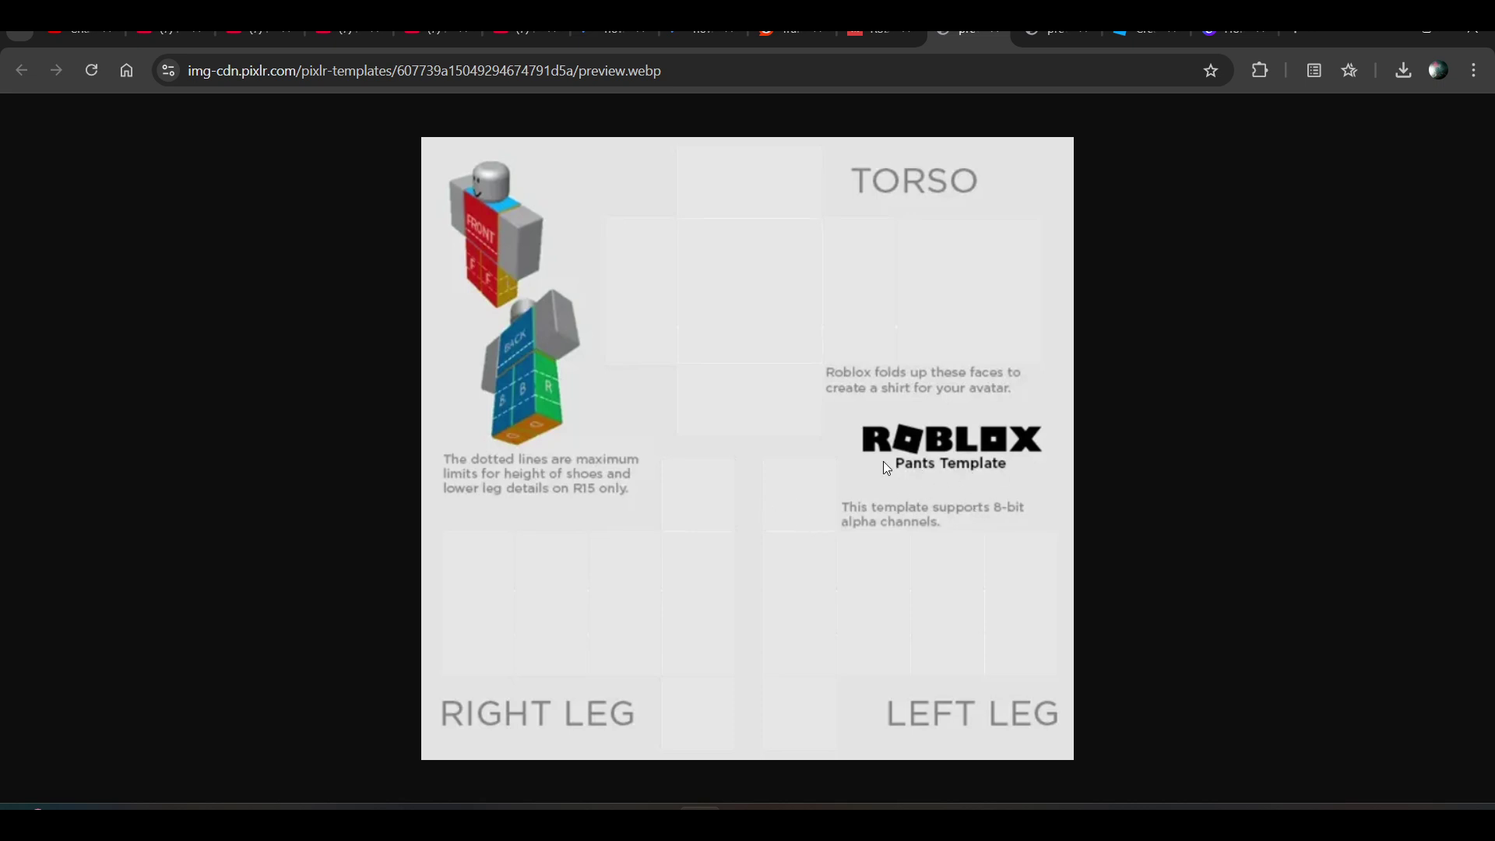
- Save the pants template image as pant.png with file type All Files
right_click(669, 384)
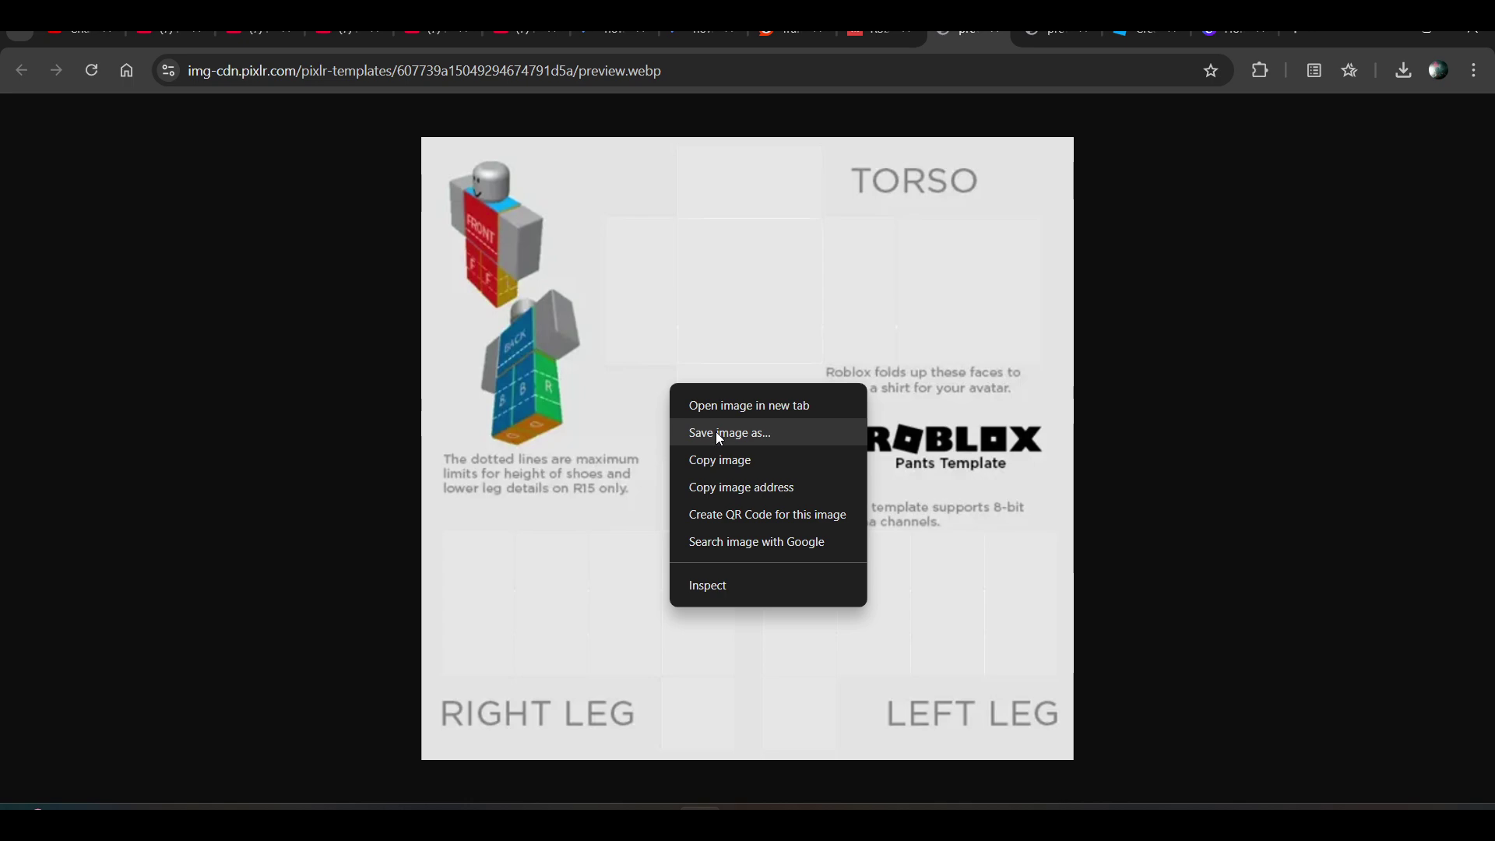
left_click(720, 434)
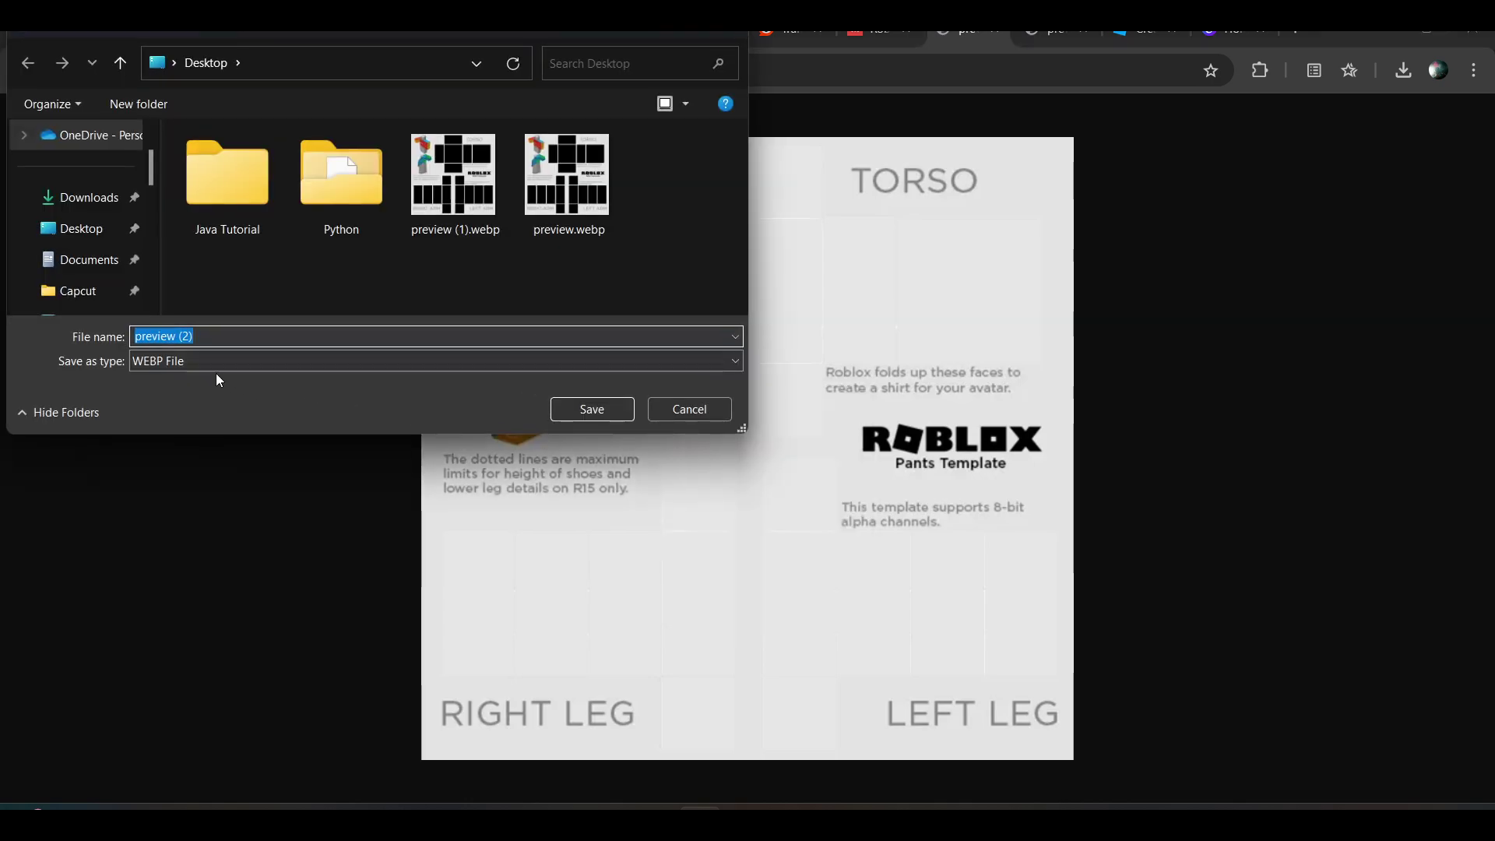
left_click(194, 363)
left_click(198, 394)
double_click(203, 337)
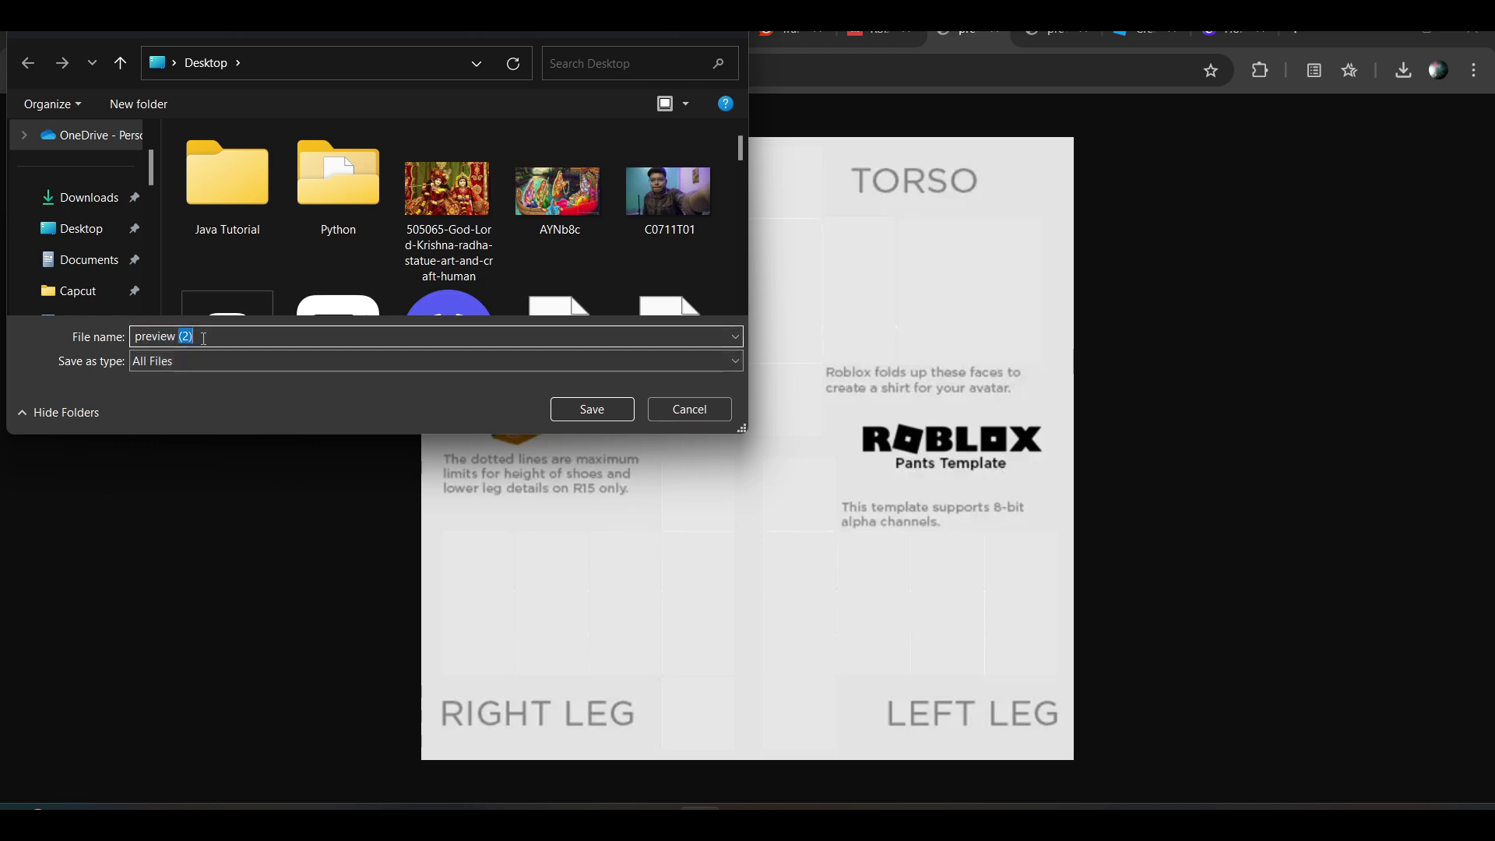
key("BackSpace")
key("BackSpace")
key("BackSpace")
key("BackSpace")
key("BackSpace")
key("BackSpace")
key("BackSpace")
key("BackSpace")
key("BackSpace")
type("pant.png")
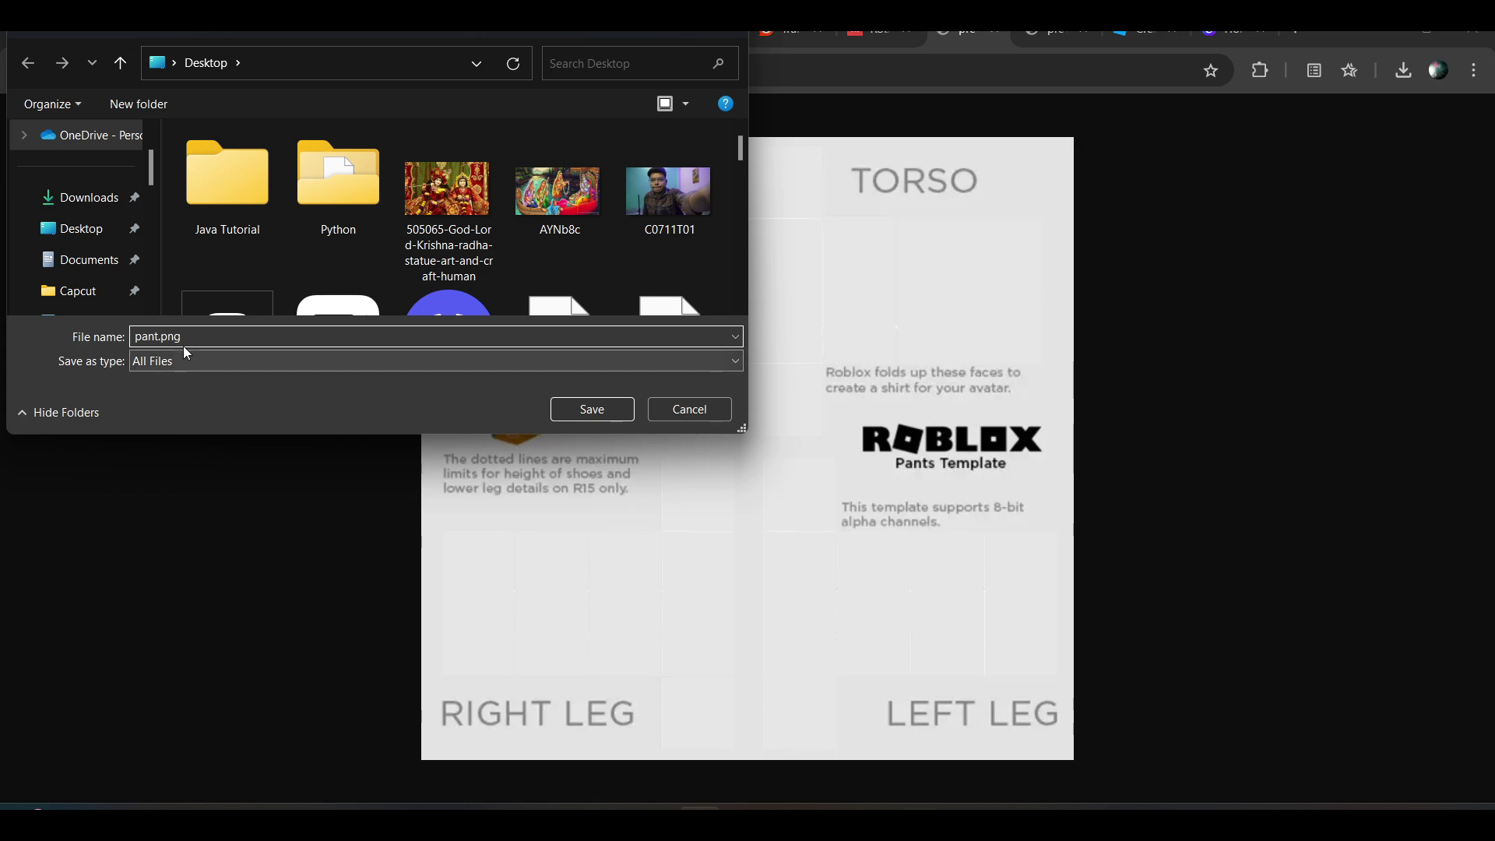
left_click(586, 409)
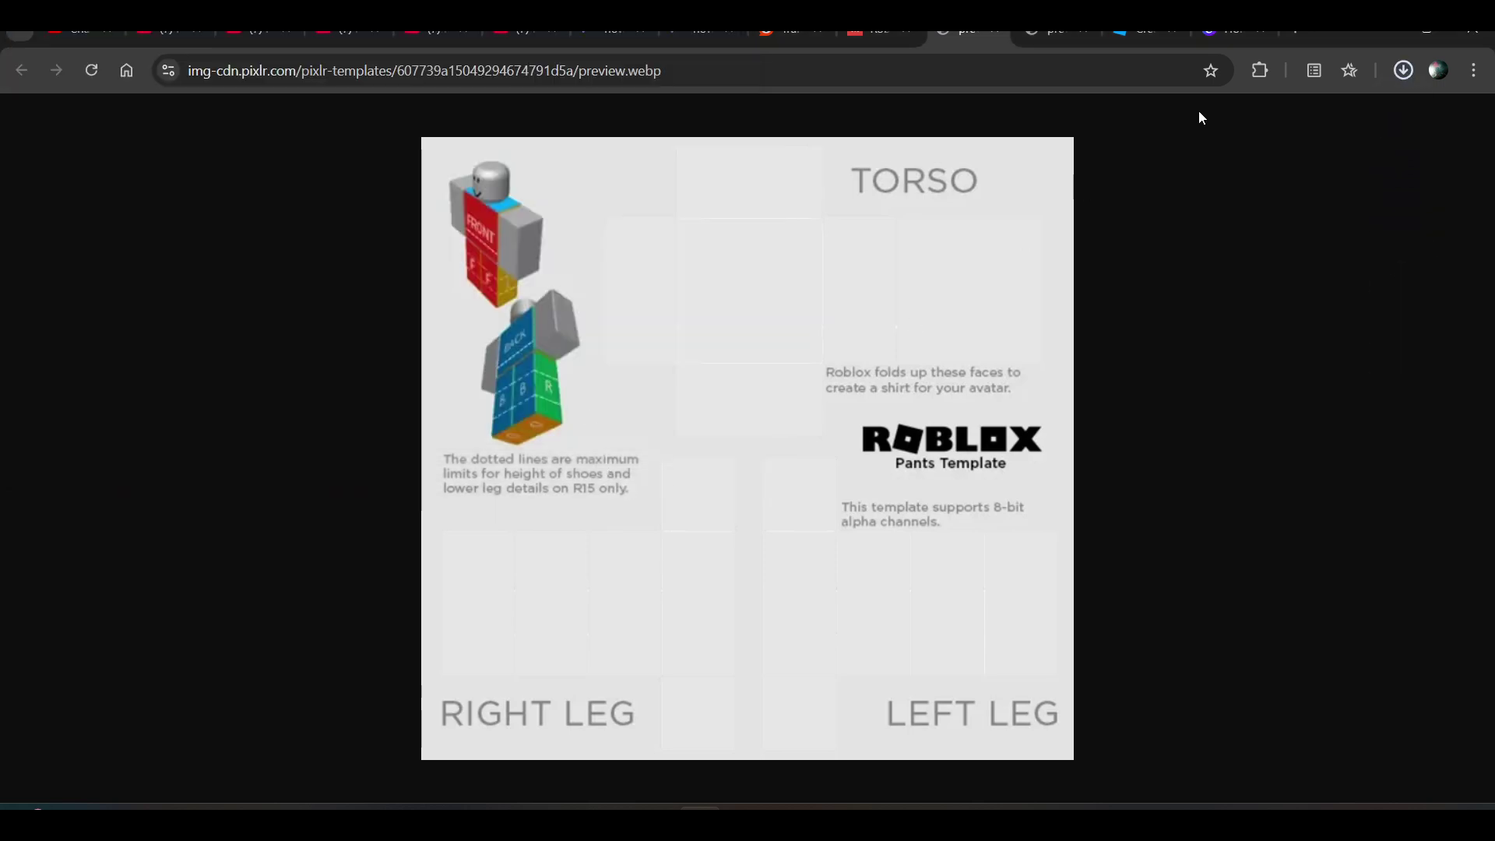
- Check Chrome's recent downloads to confirm pant.png finished downloading
left_click(1403, 70)
left_click(1404, 70)
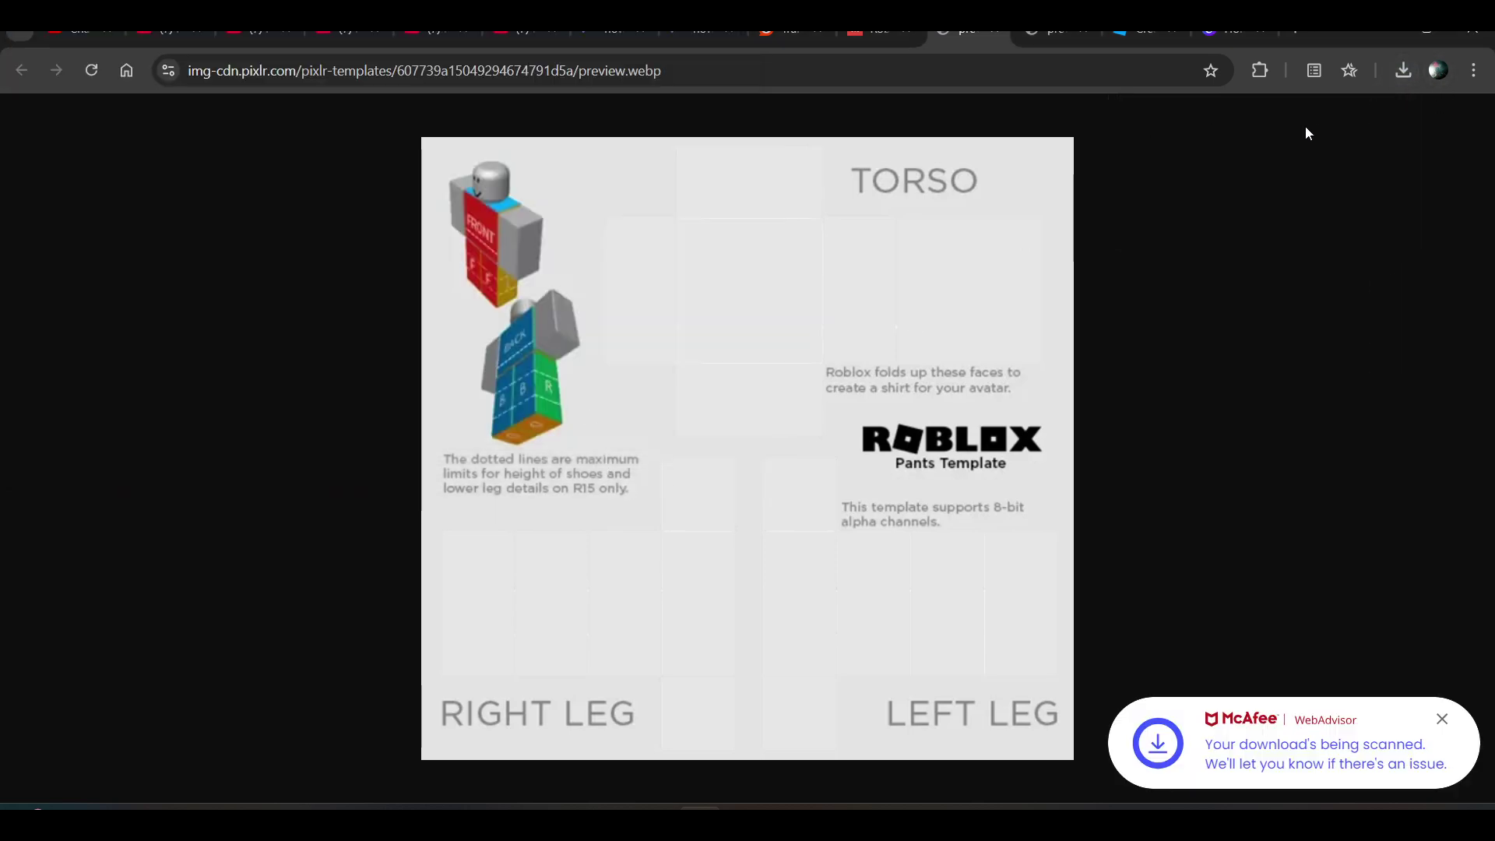
left_click(1404, 70)
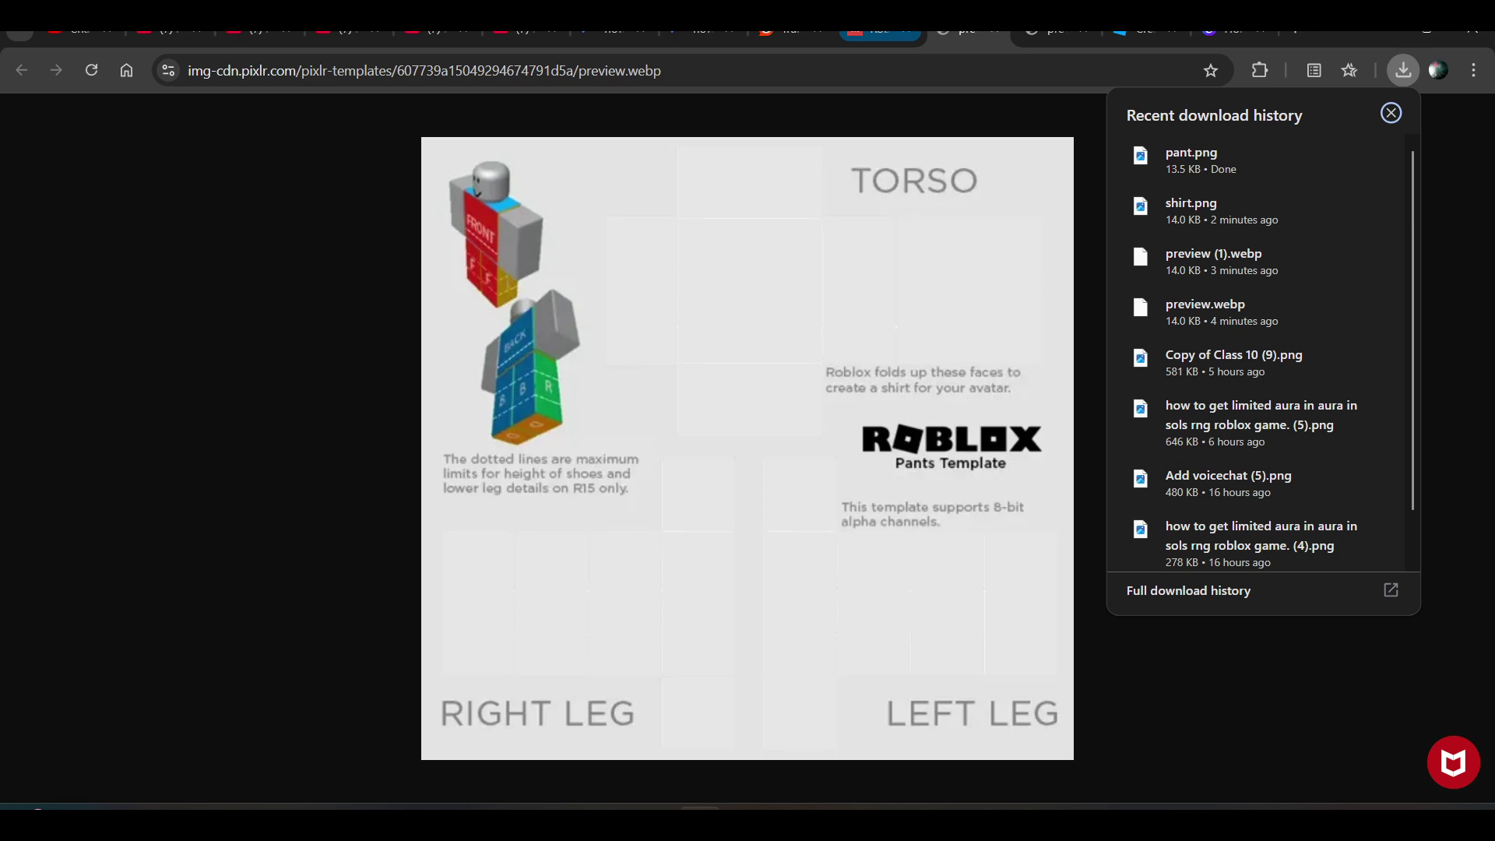
- Switch the upload form to Pants and replace the shirt image with pant.png
left_click(1145, 30)
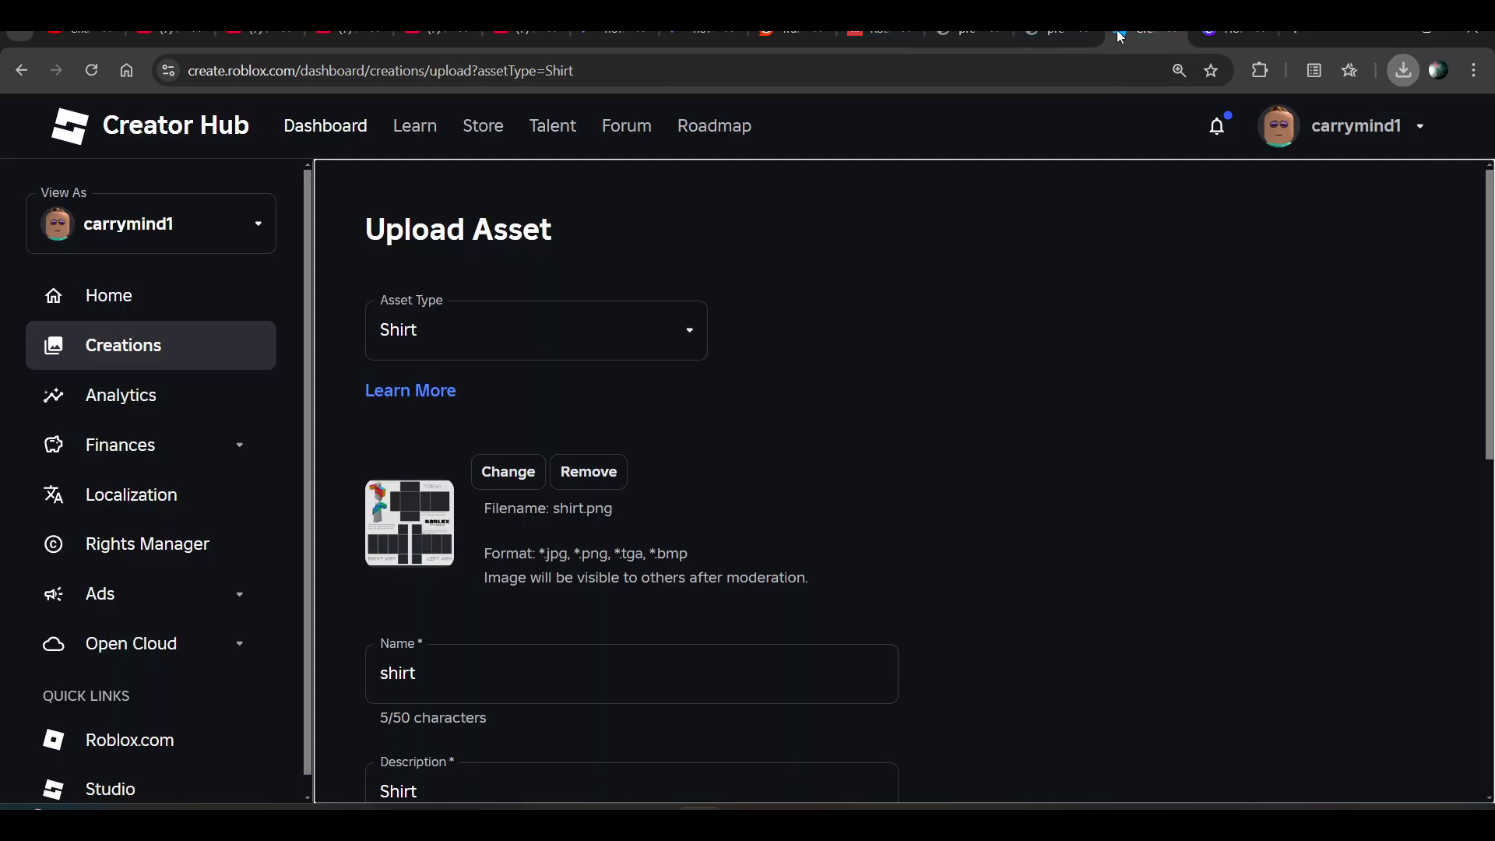
left_click(568, 337)
left_click(431, 481)
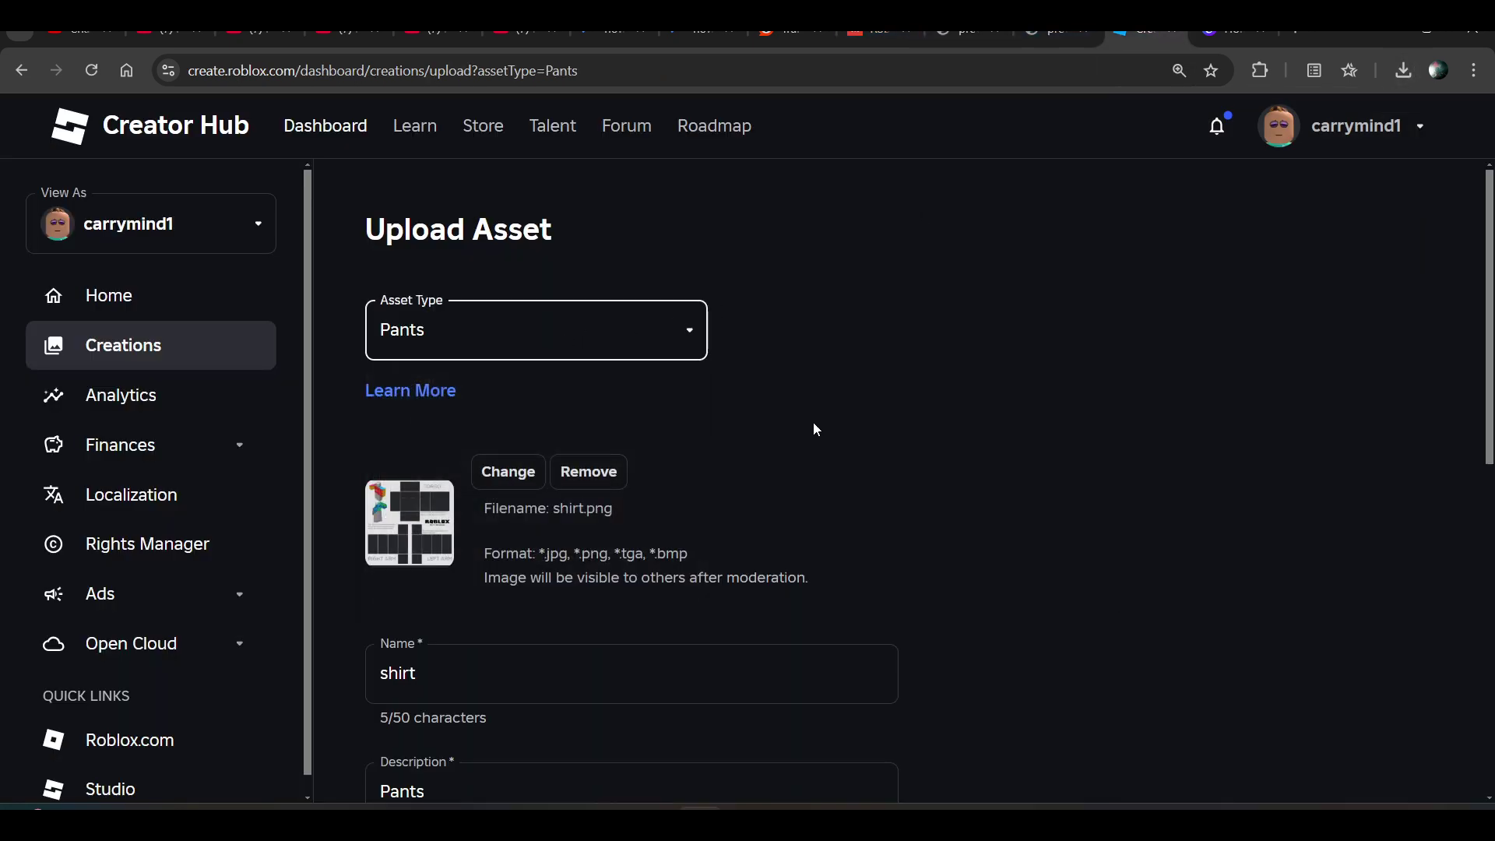
left_click(577, 483)
left_click(516, 475)
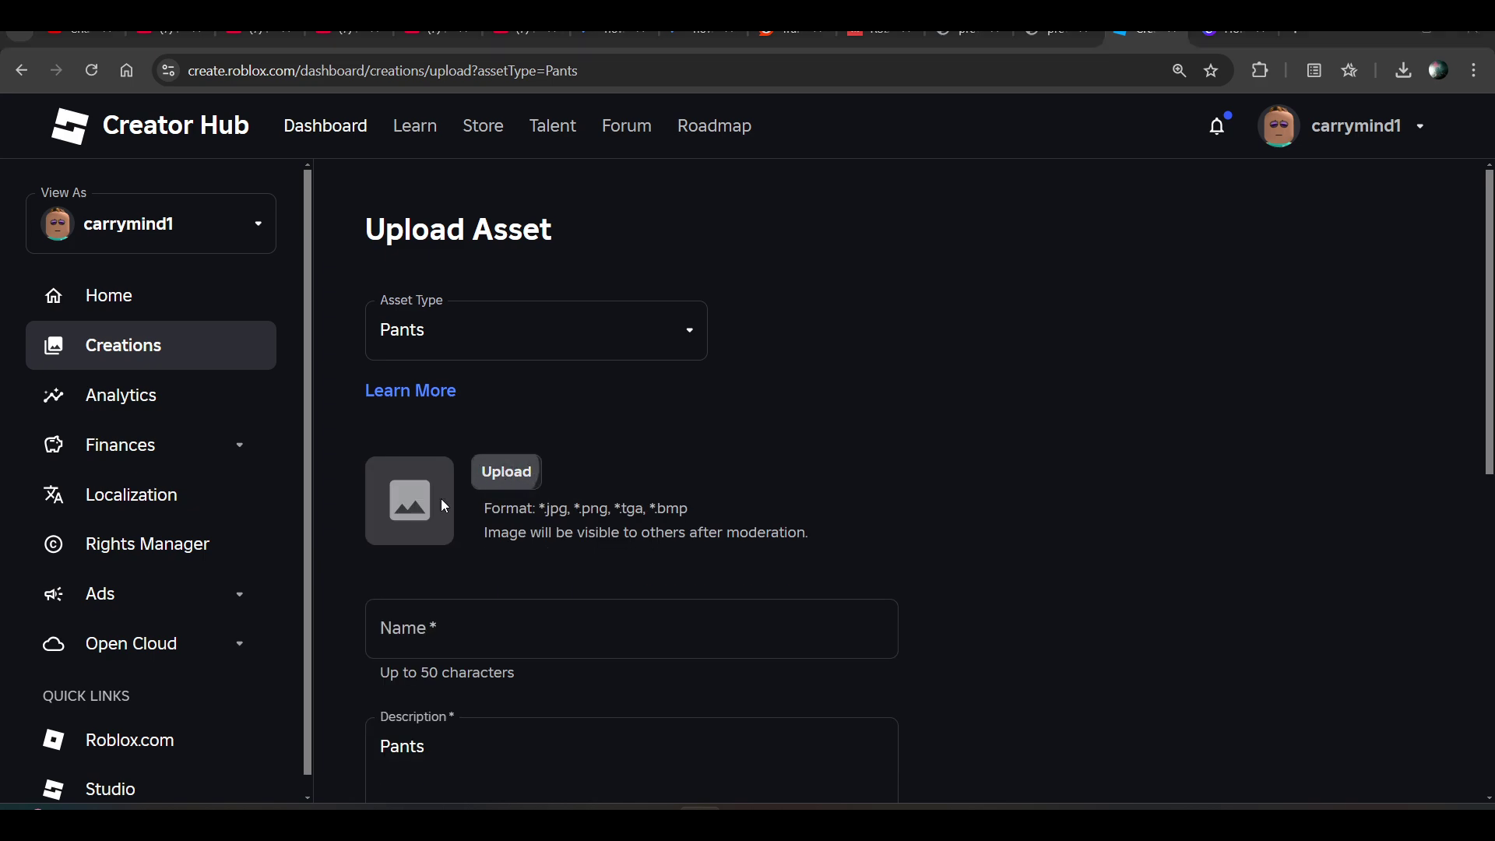
left_click_drag(743, 189, 768, 366)
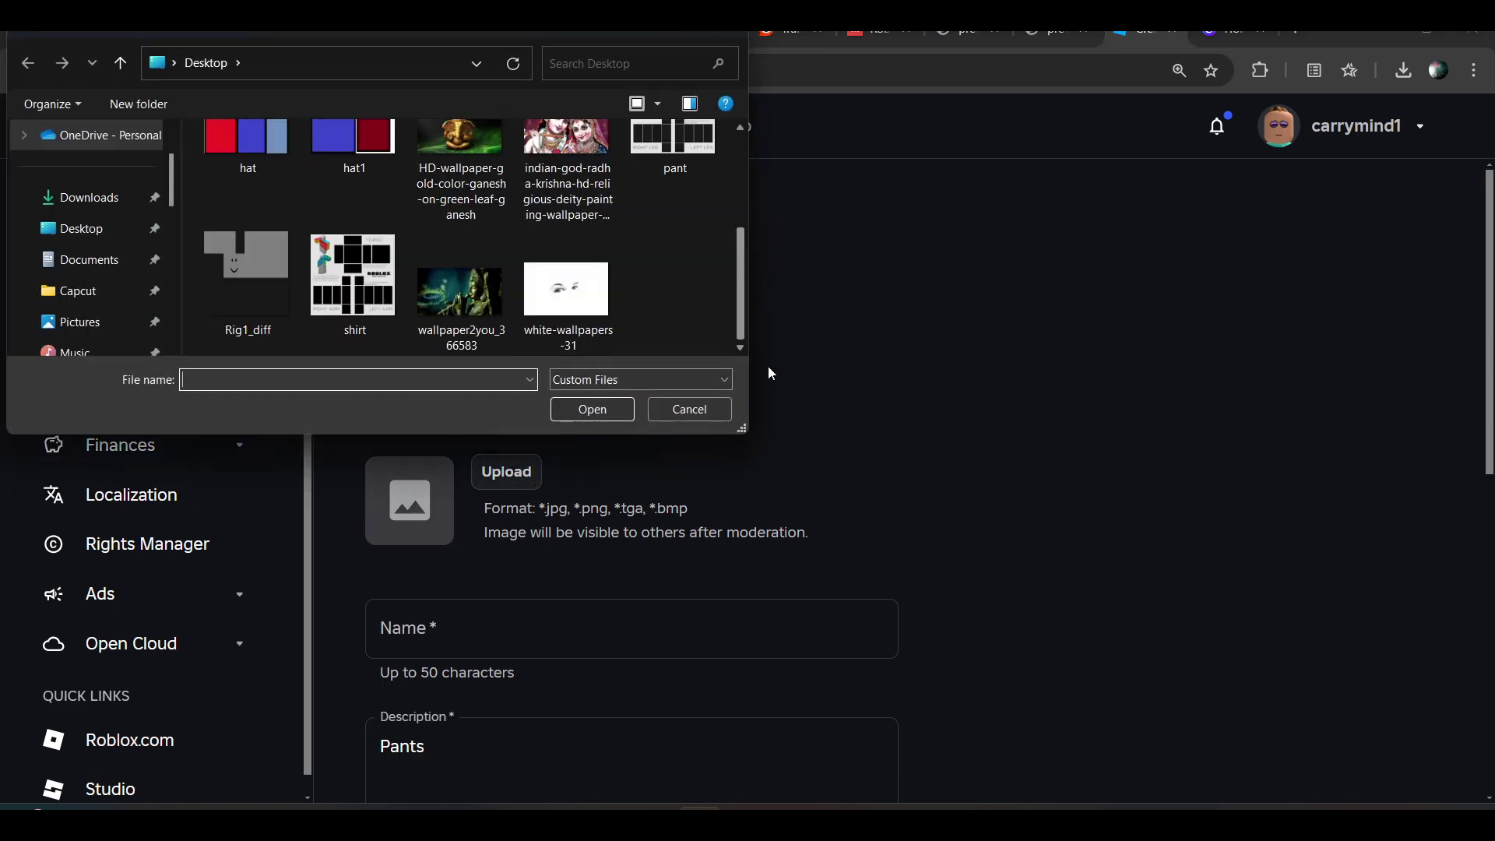
double_click(684, 143)
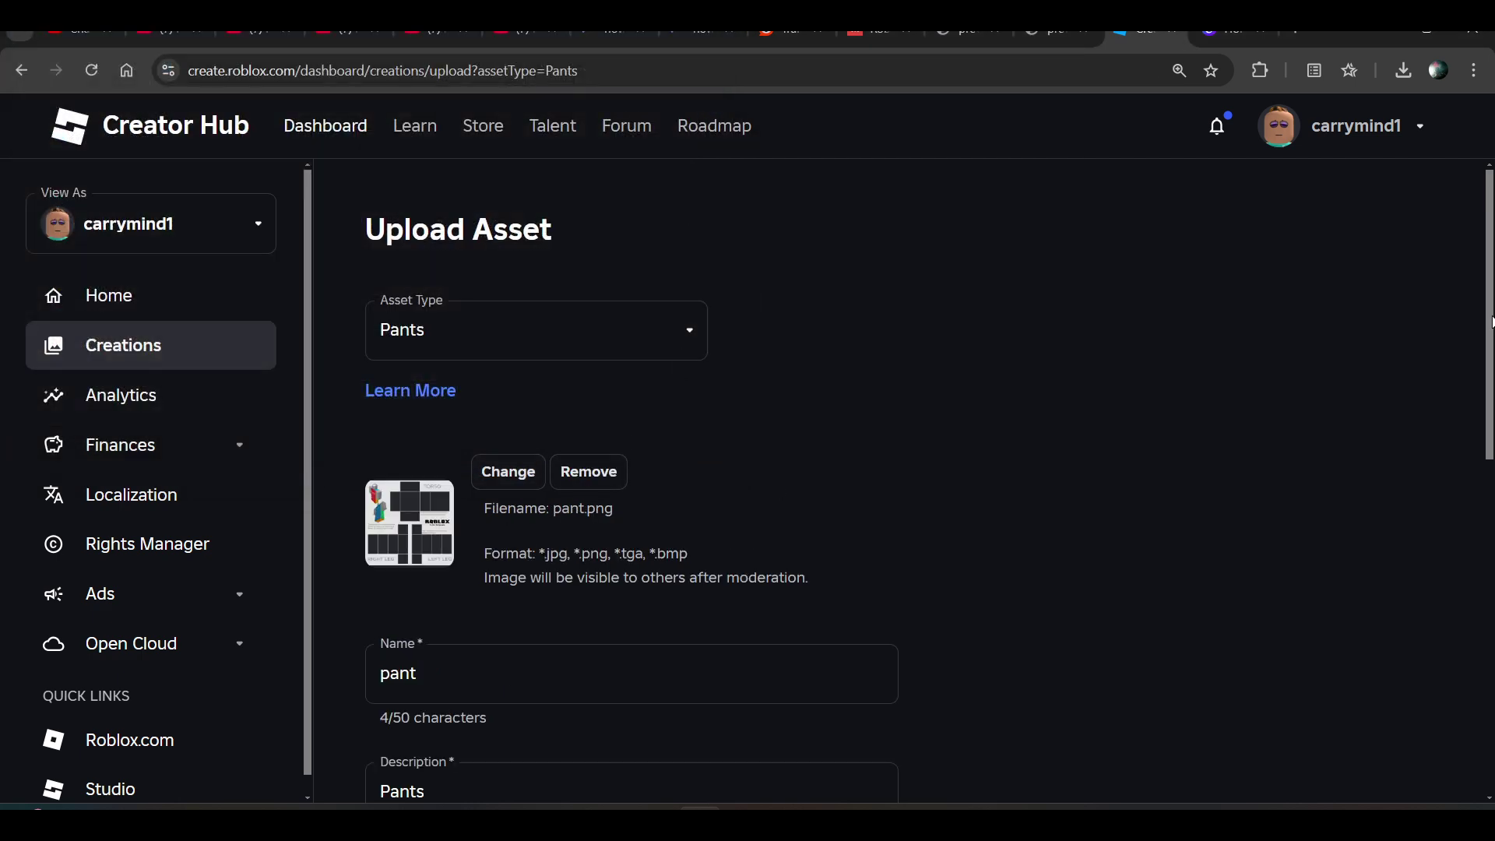
- Rename the Pants asset to pant1, then return to the pants template tab
scroll(1491, 321, "down", 7)
scroll(1483, 396, "up", 2)
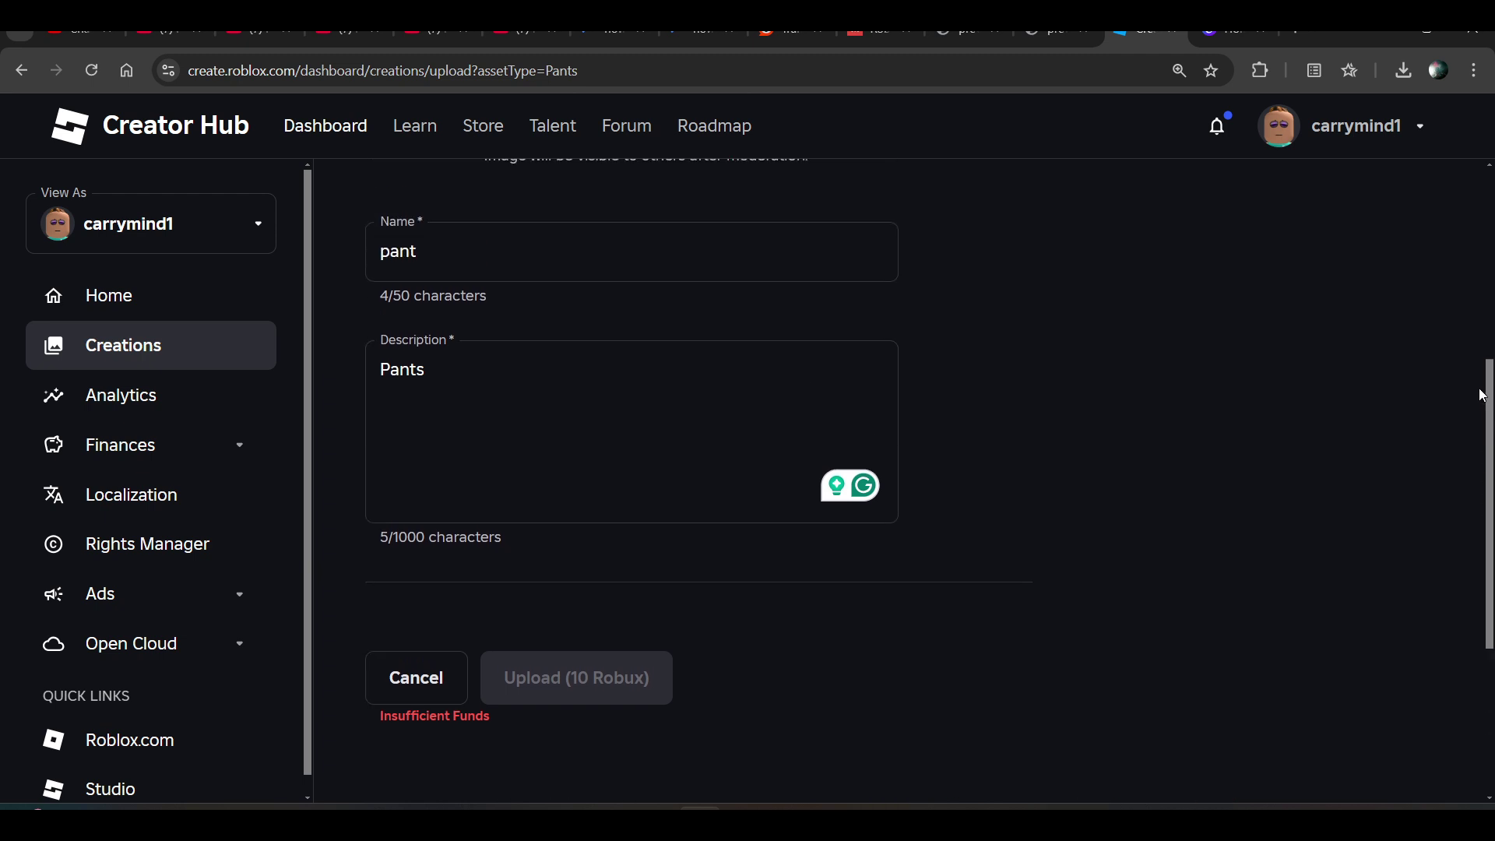
scroll(1484, 395, "up", 1)
left_click(427, 271)
left_click_drag(427, 270, 352, 270)
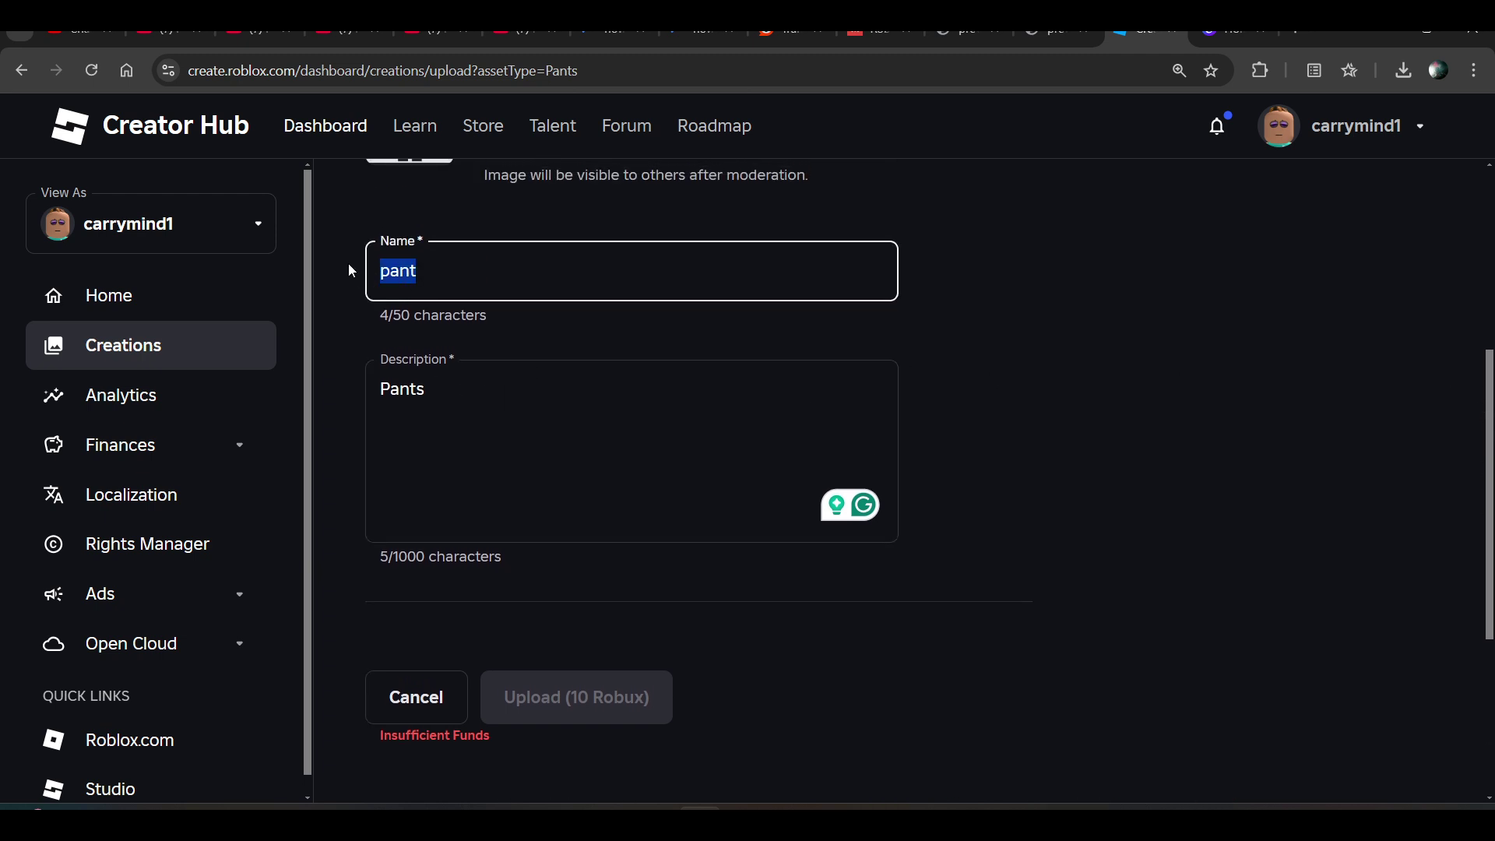
left_click(465, 260)
type("1")
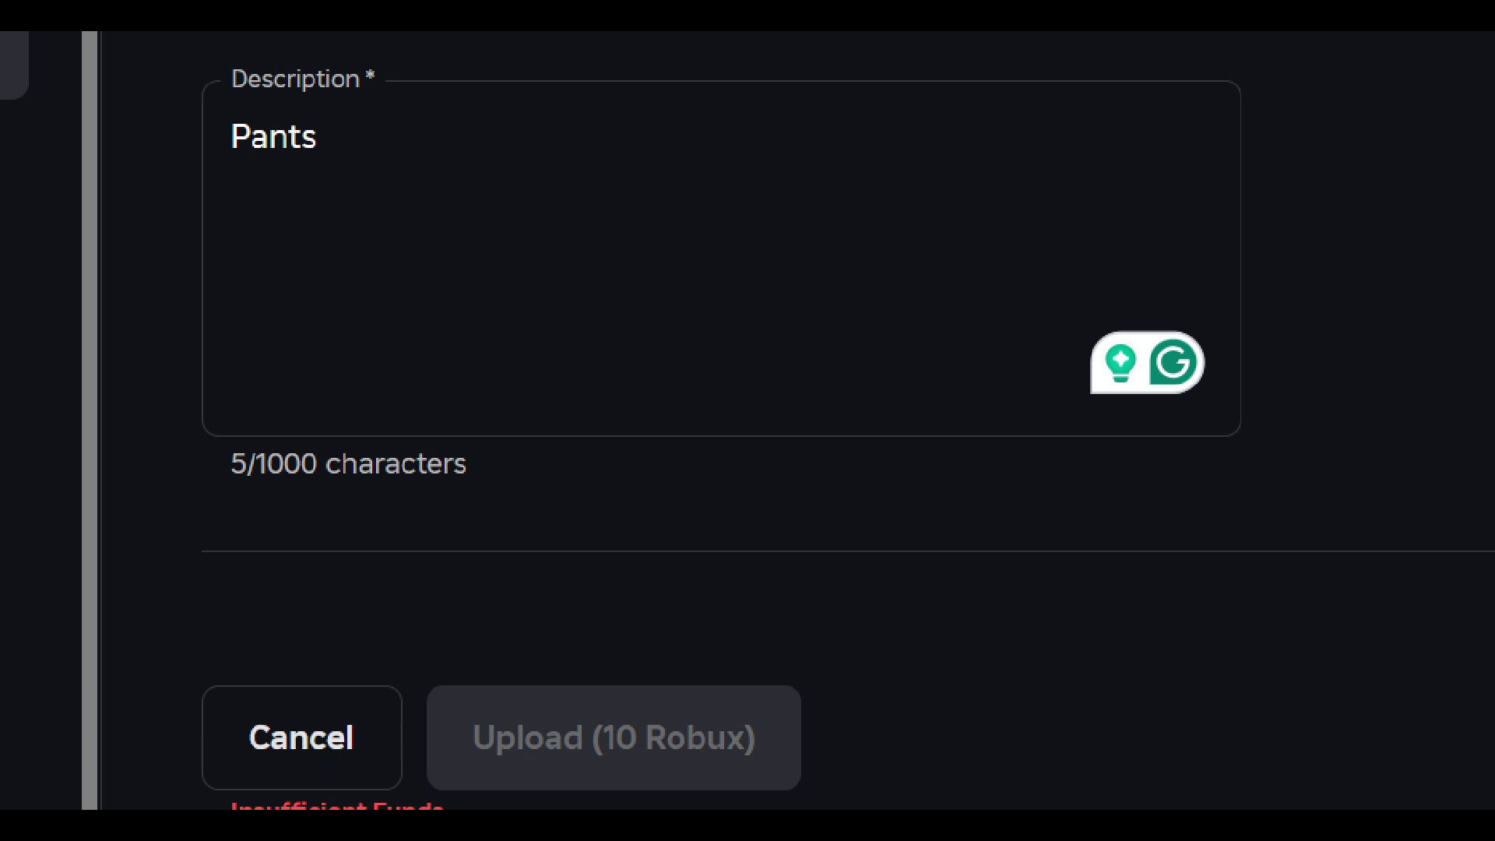
mouse_move(529, 751)
left_mouse_down()
mouse_move(1012, 635)
mouse_move(467, 576)
mouse_move(619, 753)
left_mouse_up()
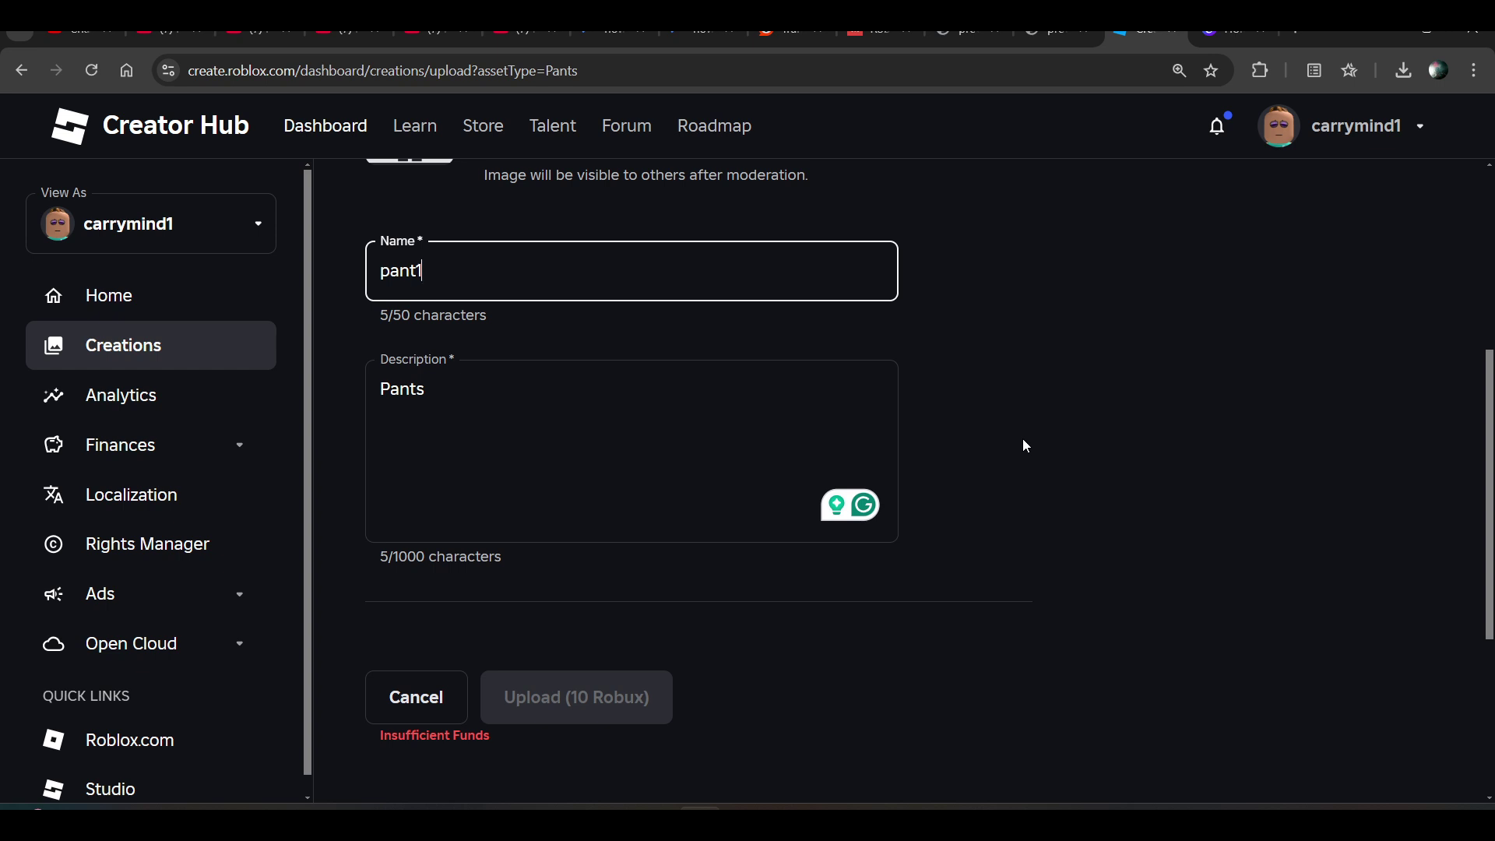
left_click(1491, 440)
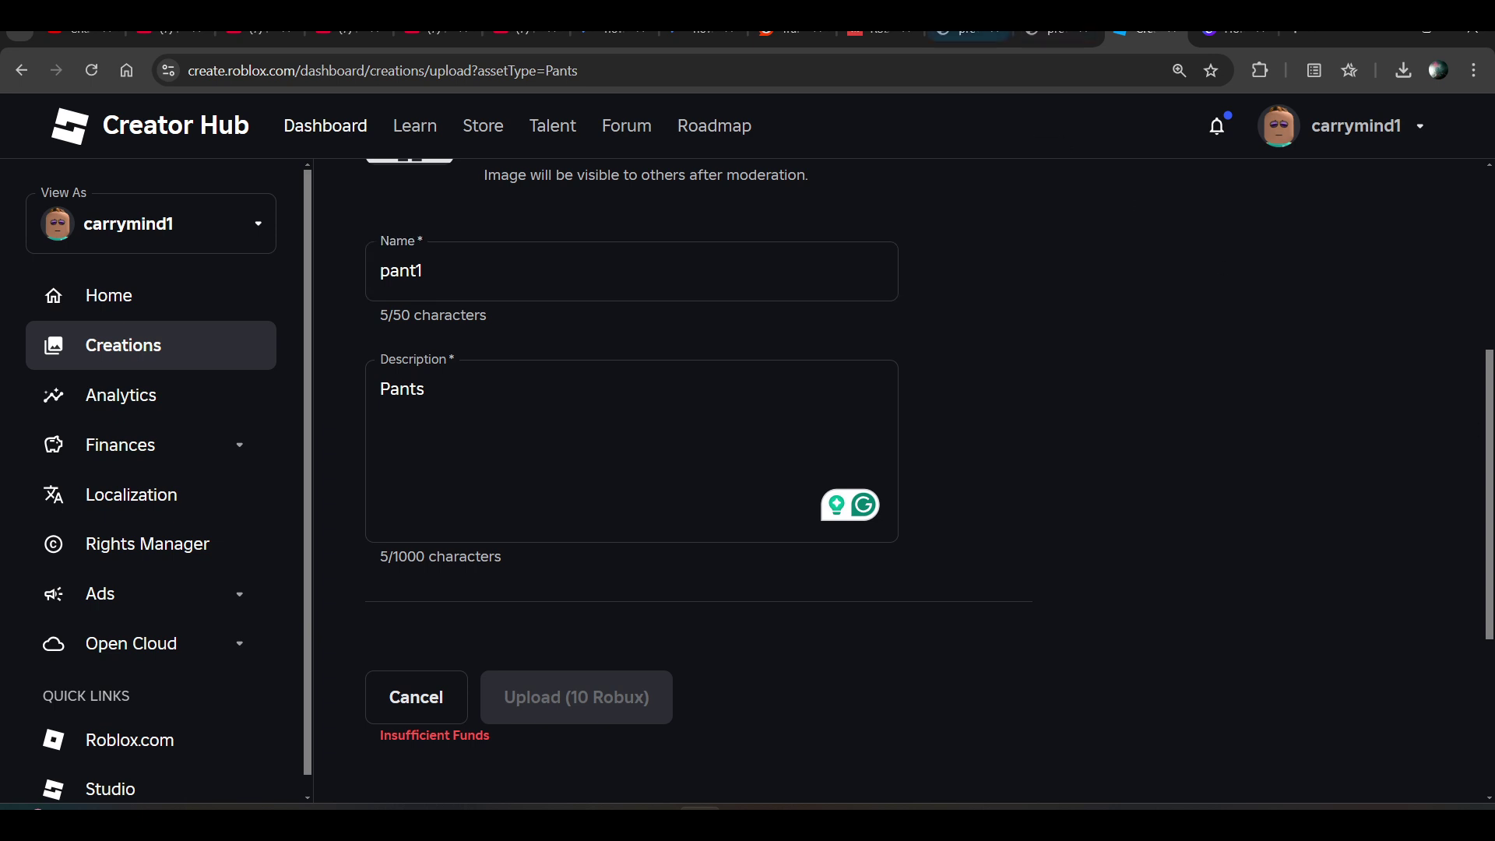
left_click(1057, 32)
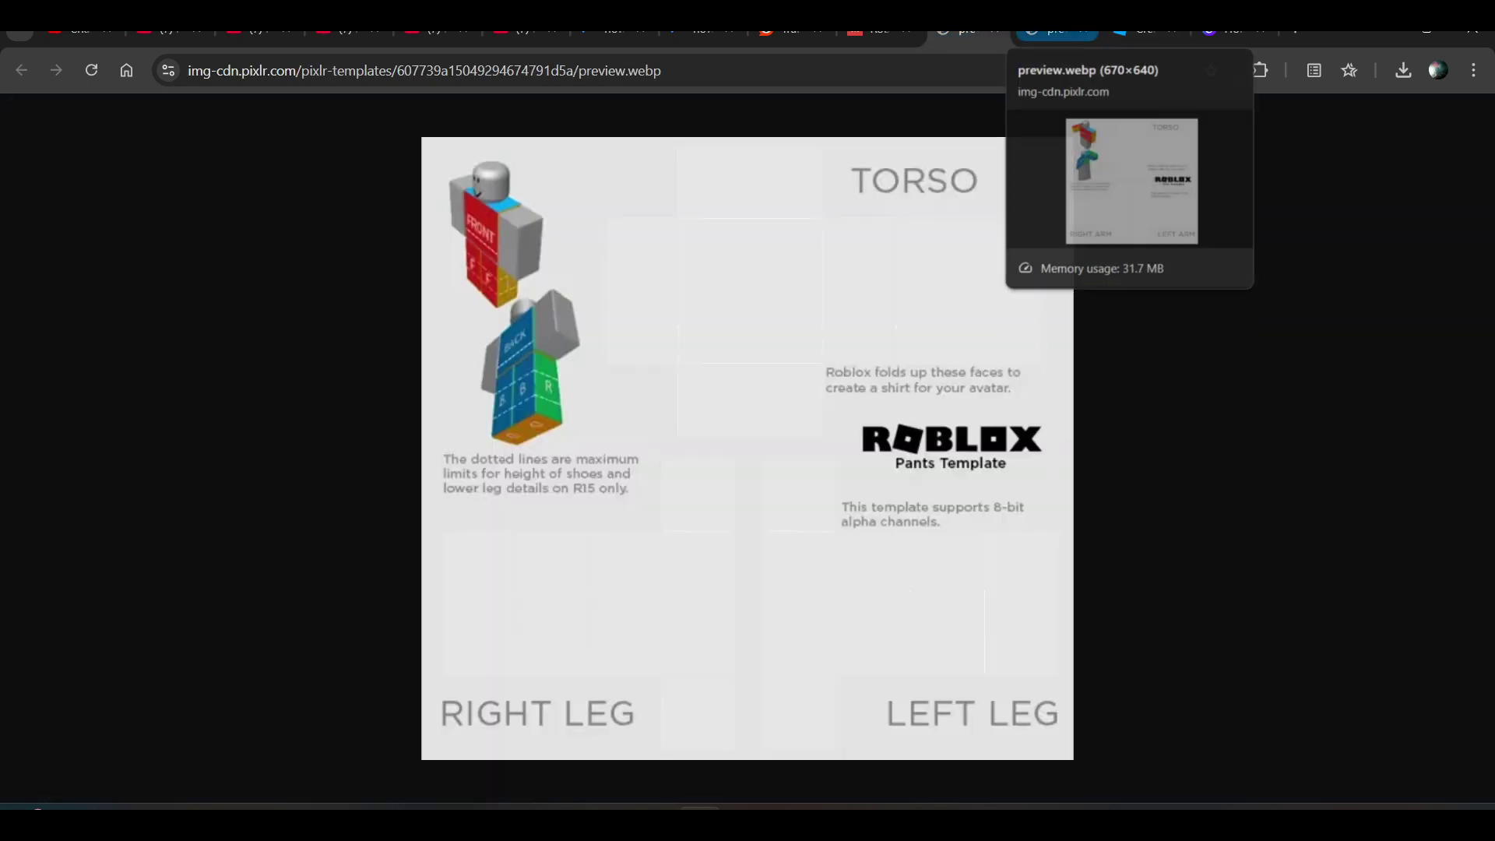